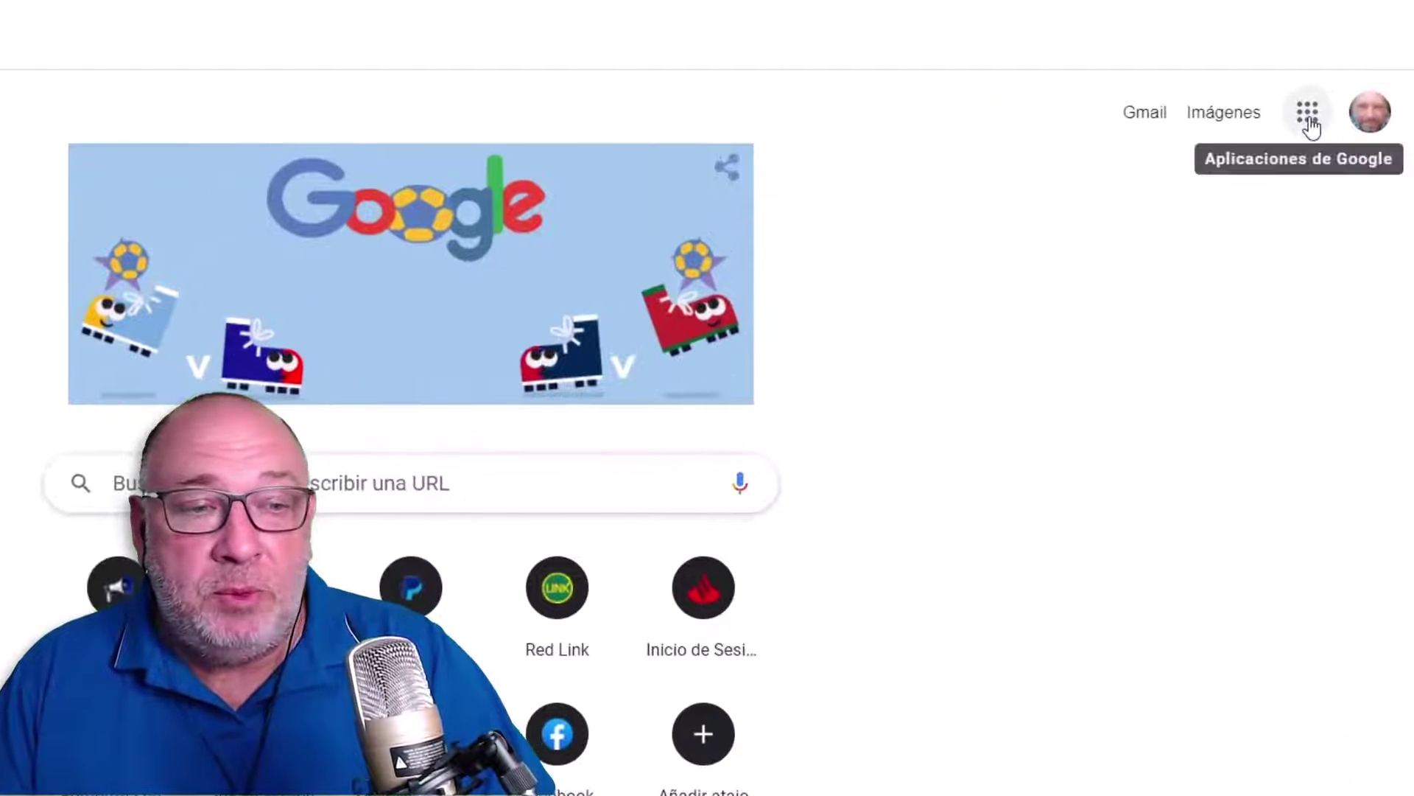
Open Google Forms (Formularios) from the Google apps grid.
{"action": "left_click", "coordinate": [1308, 118]}
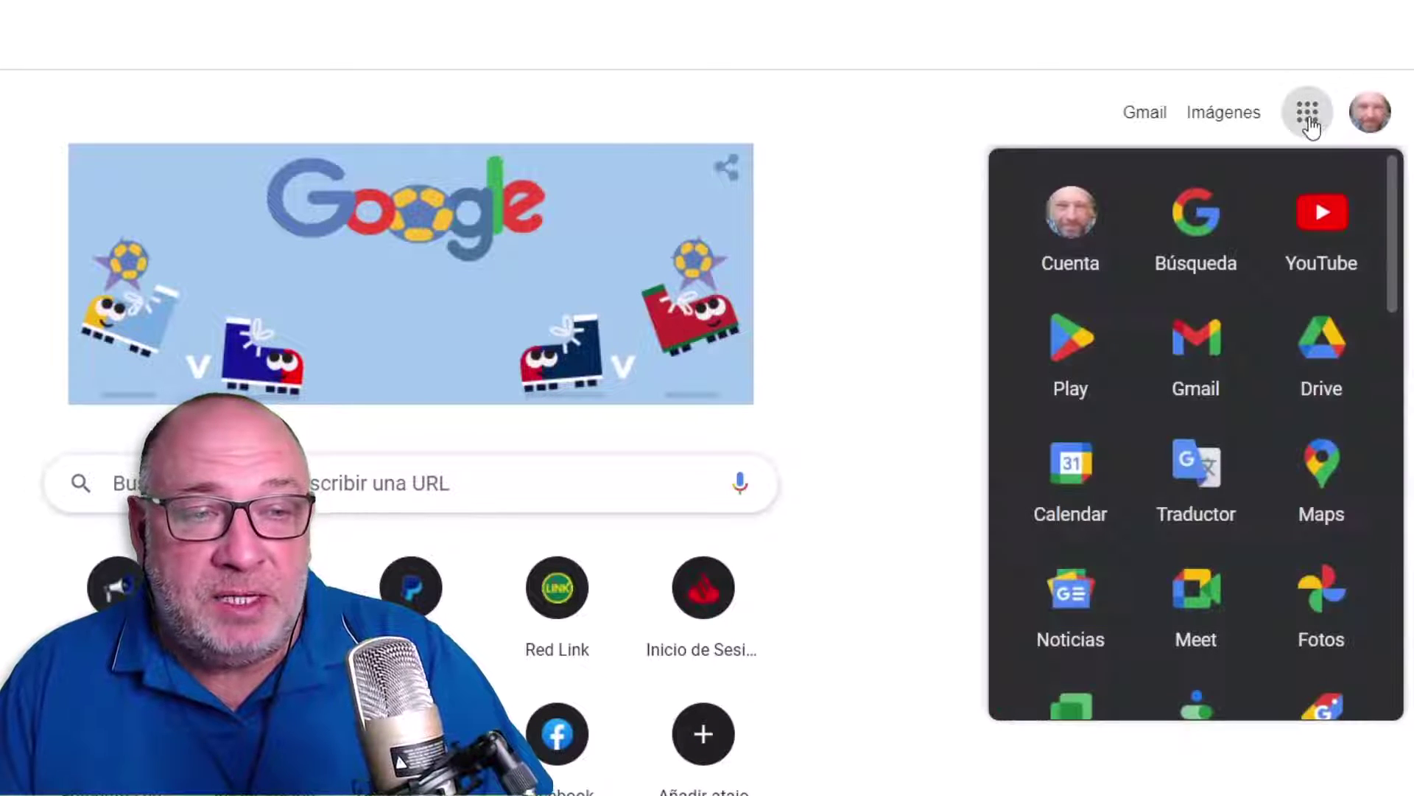
{"action": "scroll", "coordinate": [1280, 284], "scroll_direction": "down", "scroll_amount": 5}
{"action": "scroll", "coordinate": [1281, 283], "scroll_direction": "down", "scroll_amount": 3}
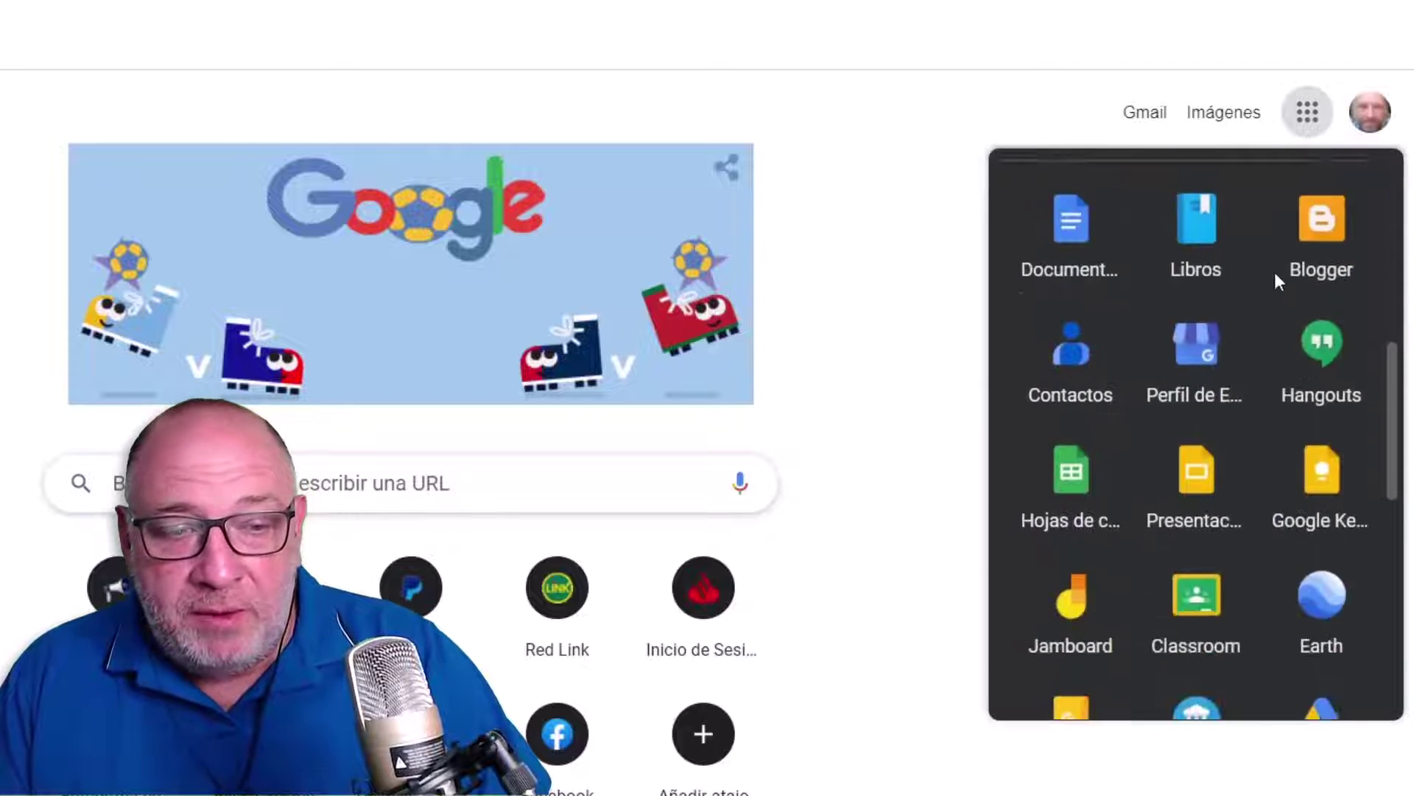
{"action": "scroll", "coordinate": [1278, 281], "scroll_direction": "down", "scroll_amount": 5}
{"action": "left_click", "coordinate": [1197, 579]}
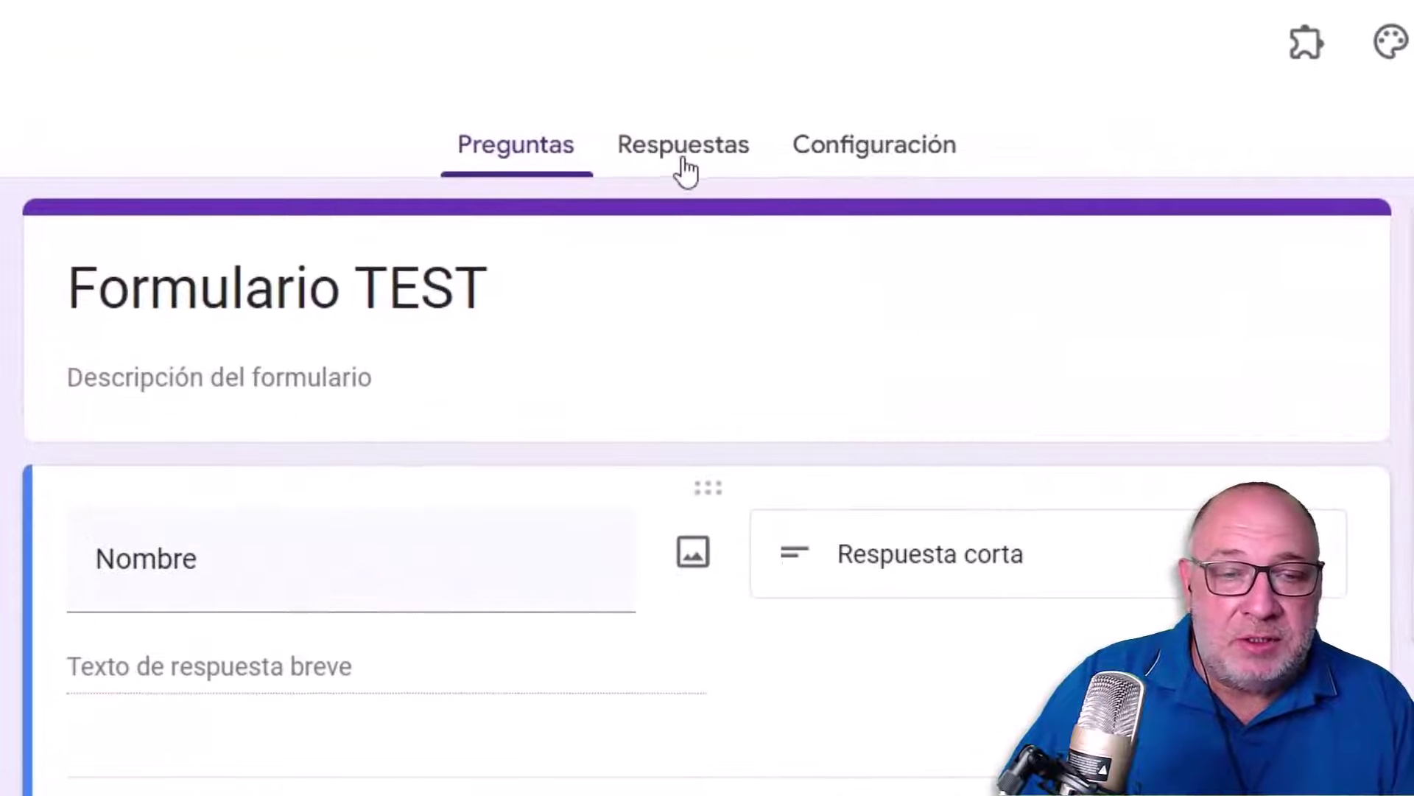
Link the form's responses to a new Google Sheets spreadsheet from the Respuestas tab.
{"action": "left_click", "coordinate": [691, 170]}
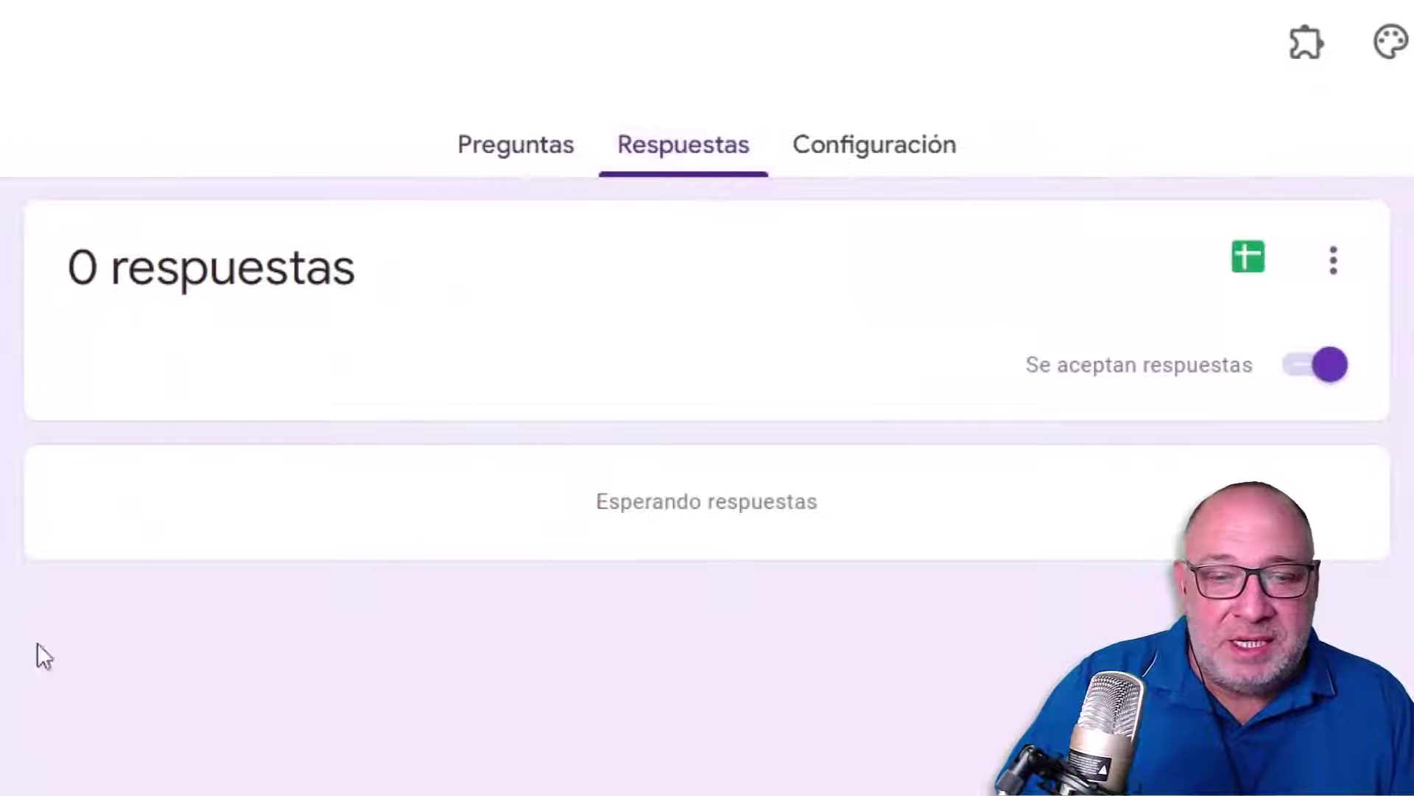
{"action": "left_click", "coordinate": [1254, 279]}
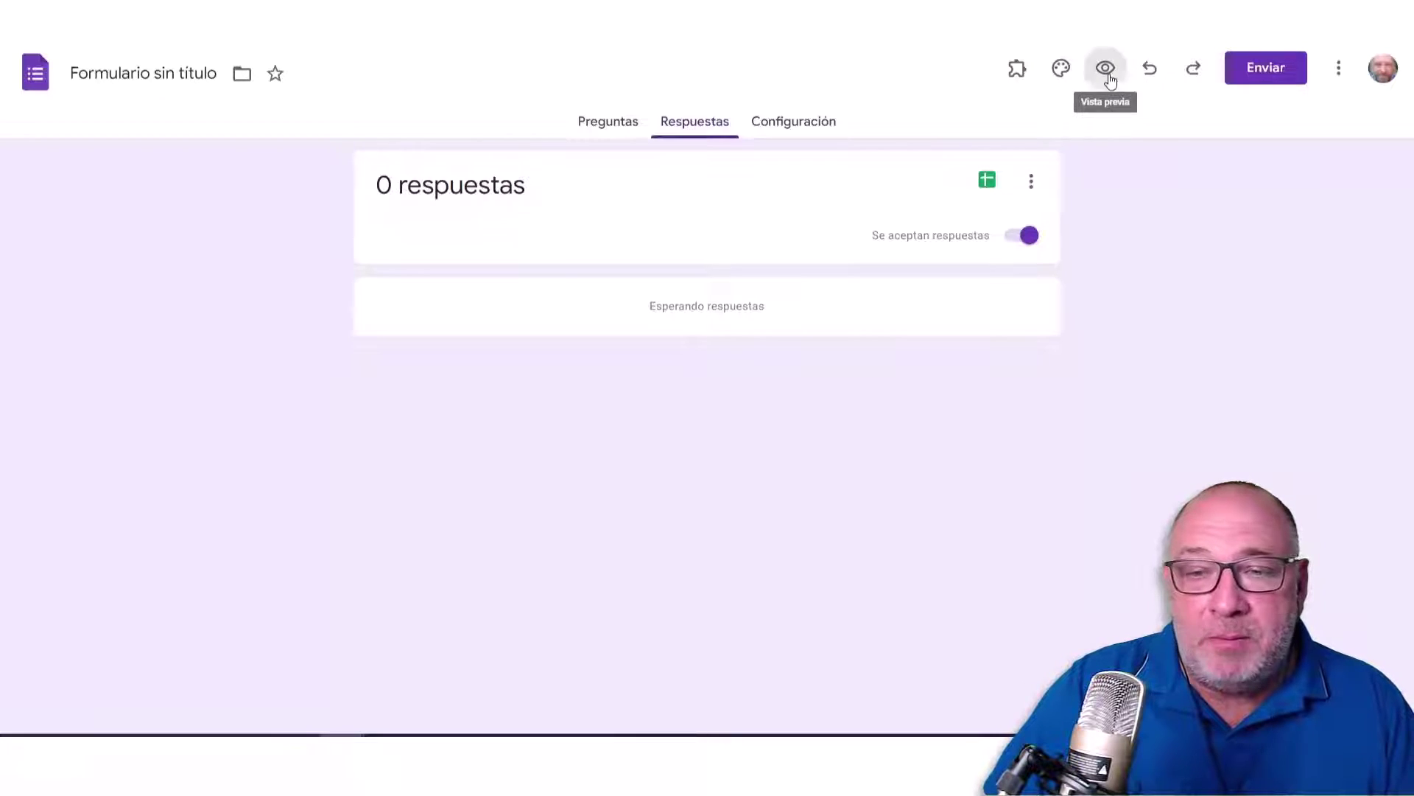
Preview the form and fill in a test name for Nombre and a pasted email address.
{"action": "left_click", "coordinate": [1105, 69]}
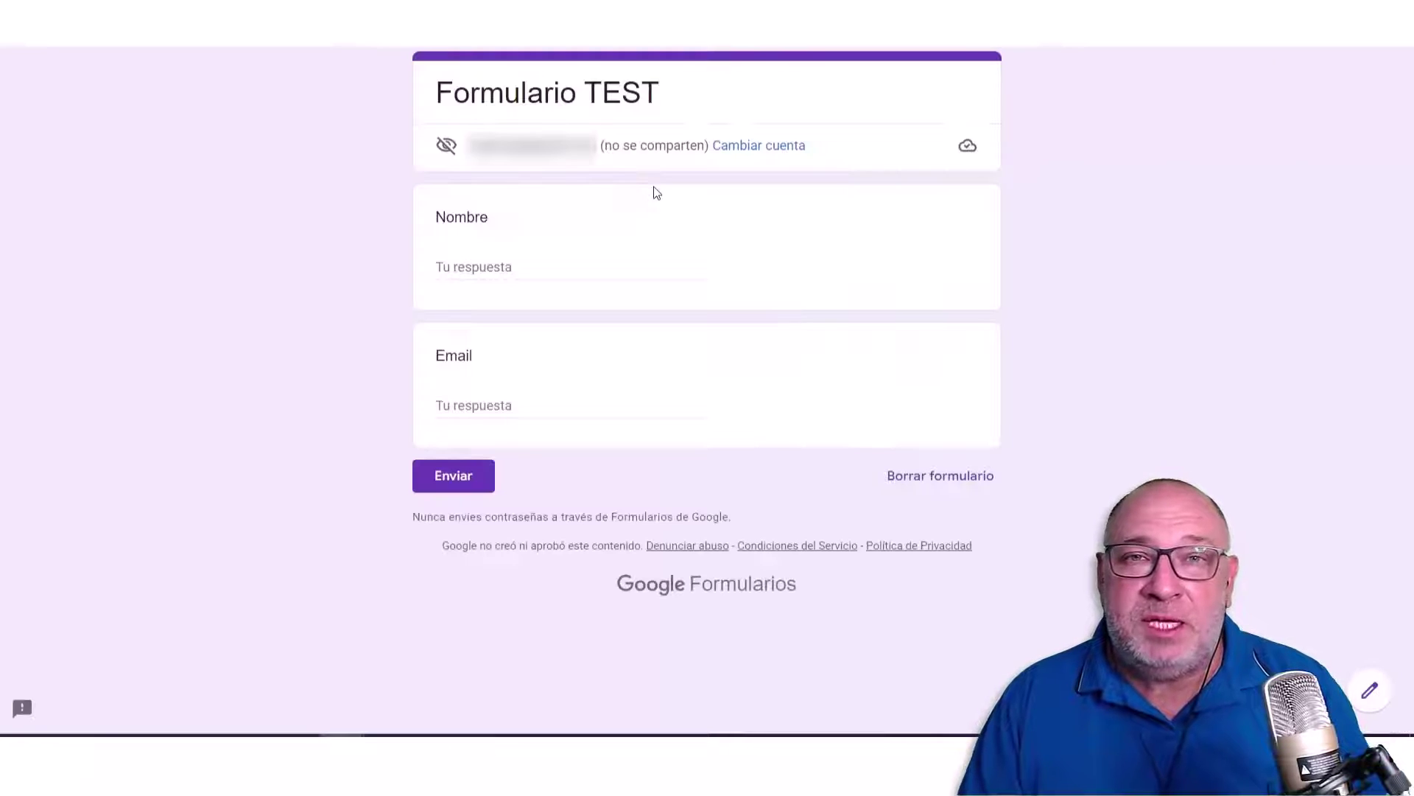
{"action": "left_click", "coordinate": [508, 268]}
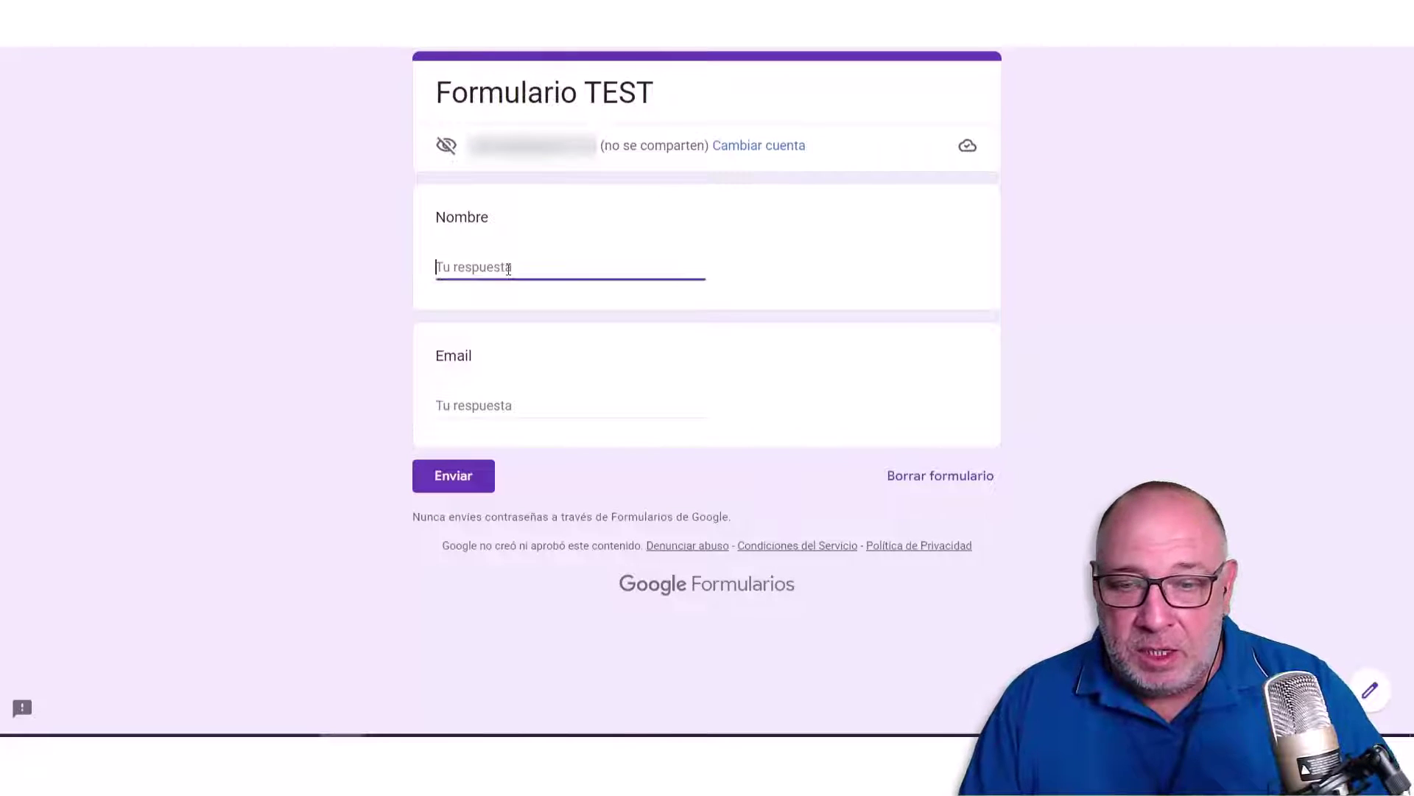
{"action": "type", "text": "Seba Te"}
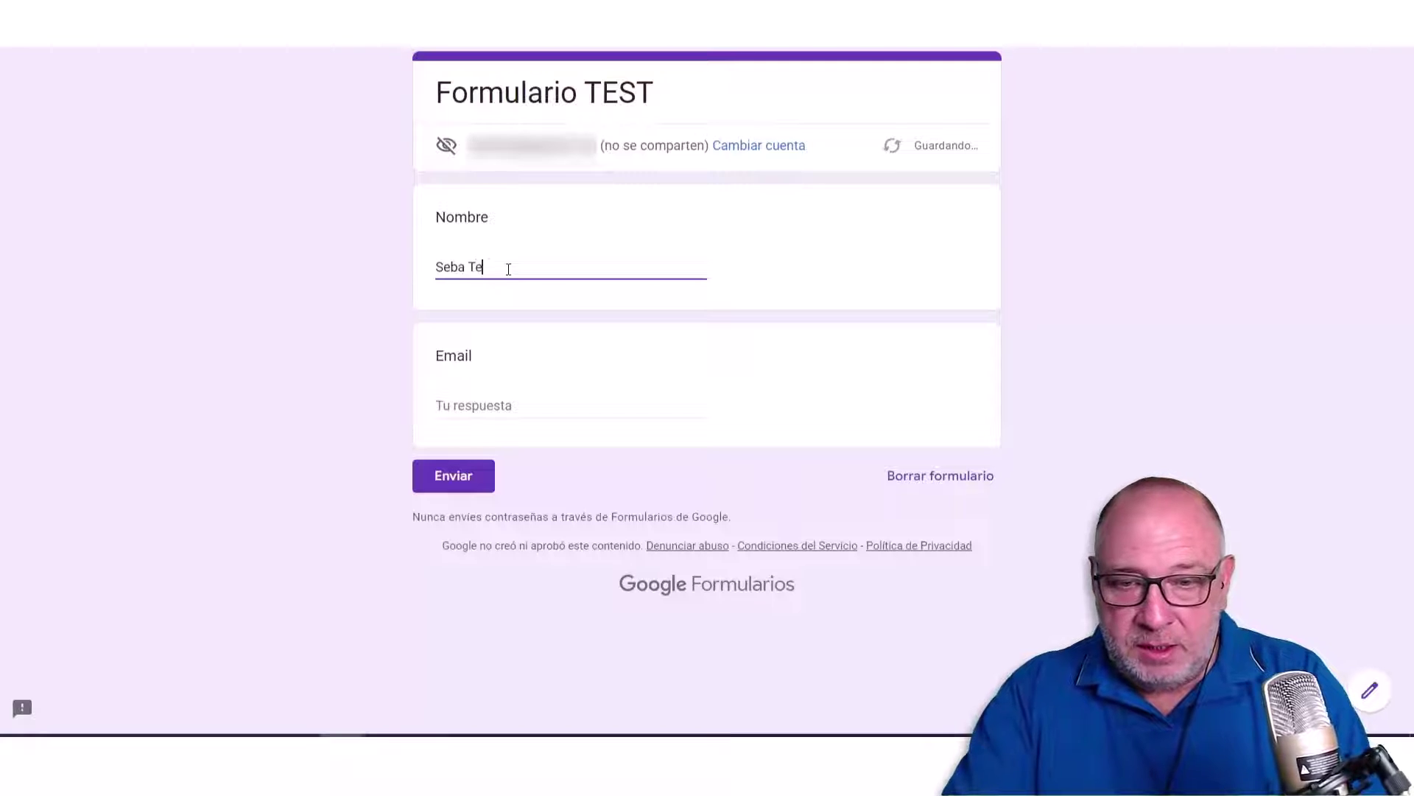
{"action": "type", "text": "st"}
{"action": "left_click", "coordinate": [521, 409]}
{"action": "key", "text": "ctrl+v"}
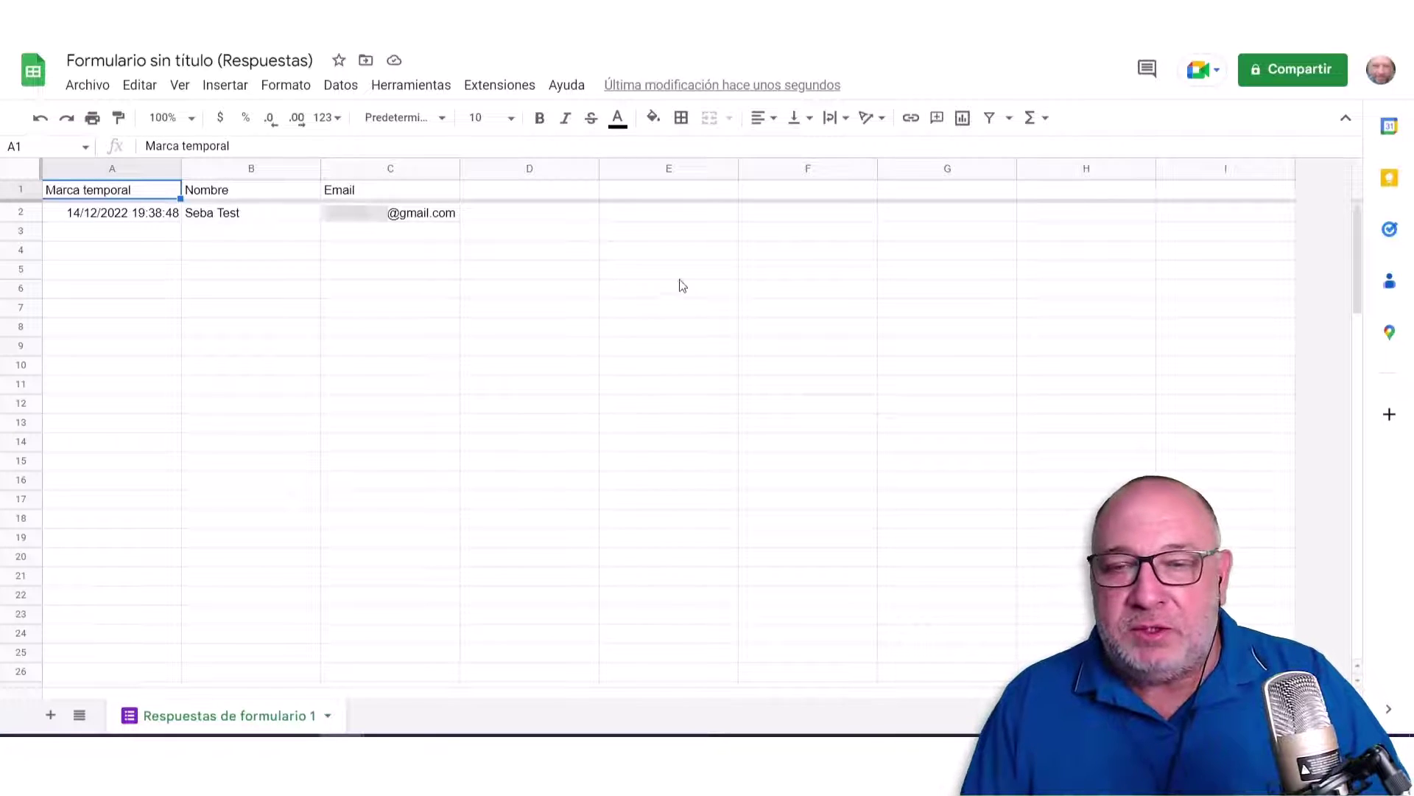
Open the response spreadsheet's Extensiones menu.
{"action": "left_click", "coordinate": [398, 87]}
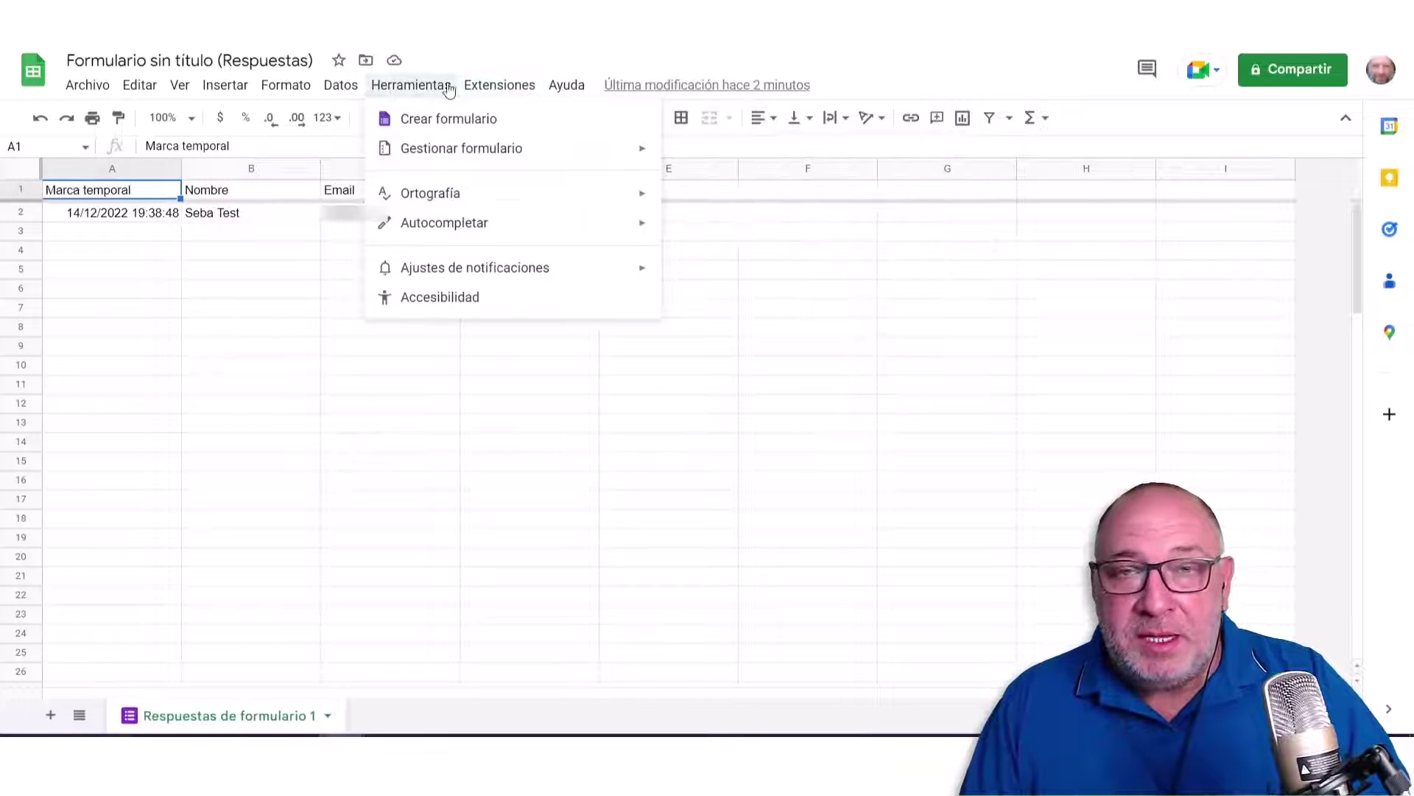
{"action": "mouse_move", "coordinate": [499, 85]}
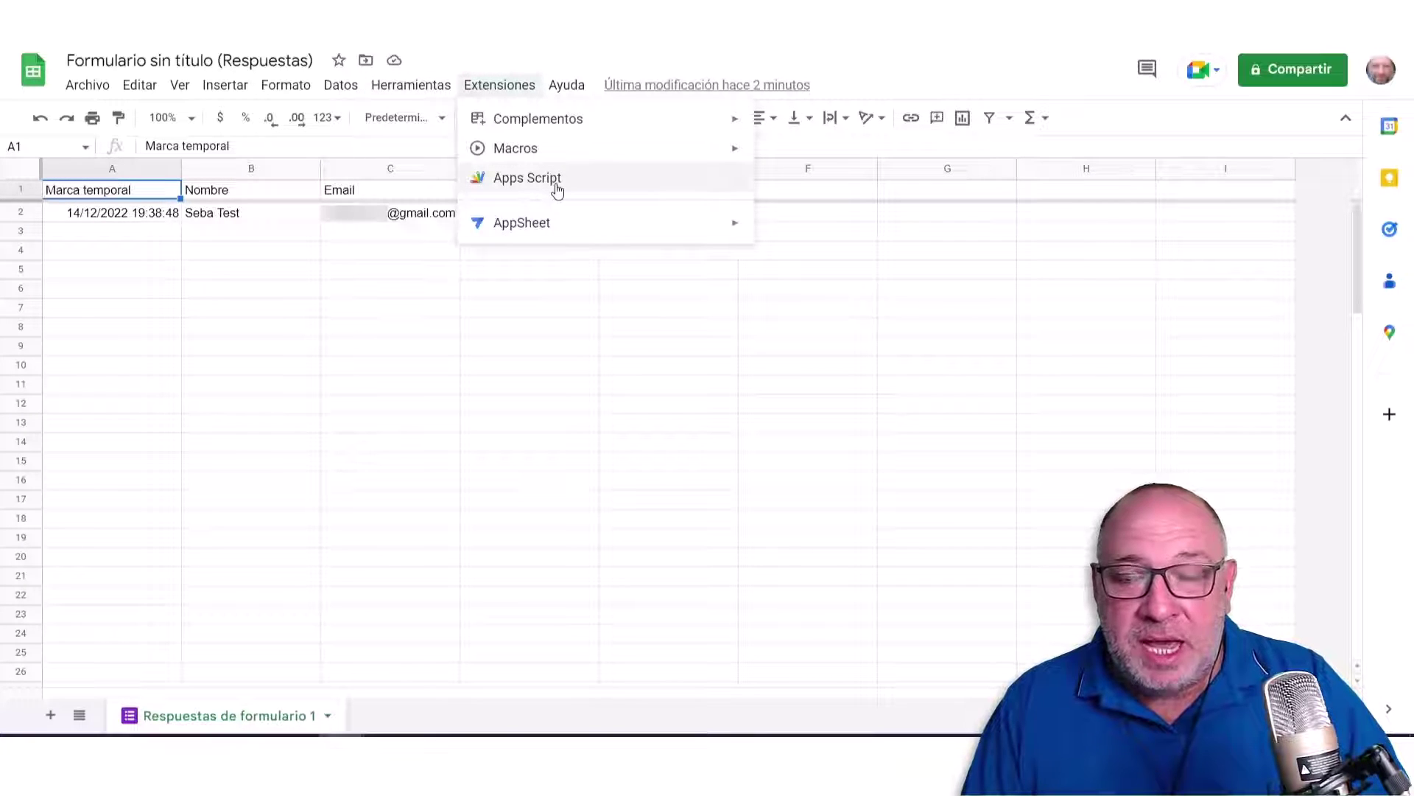
Open Apps Script and find the sheet name the EmaildeRespuesta code expects.
{"action": "left_click", "coordinate": [557, 190]}
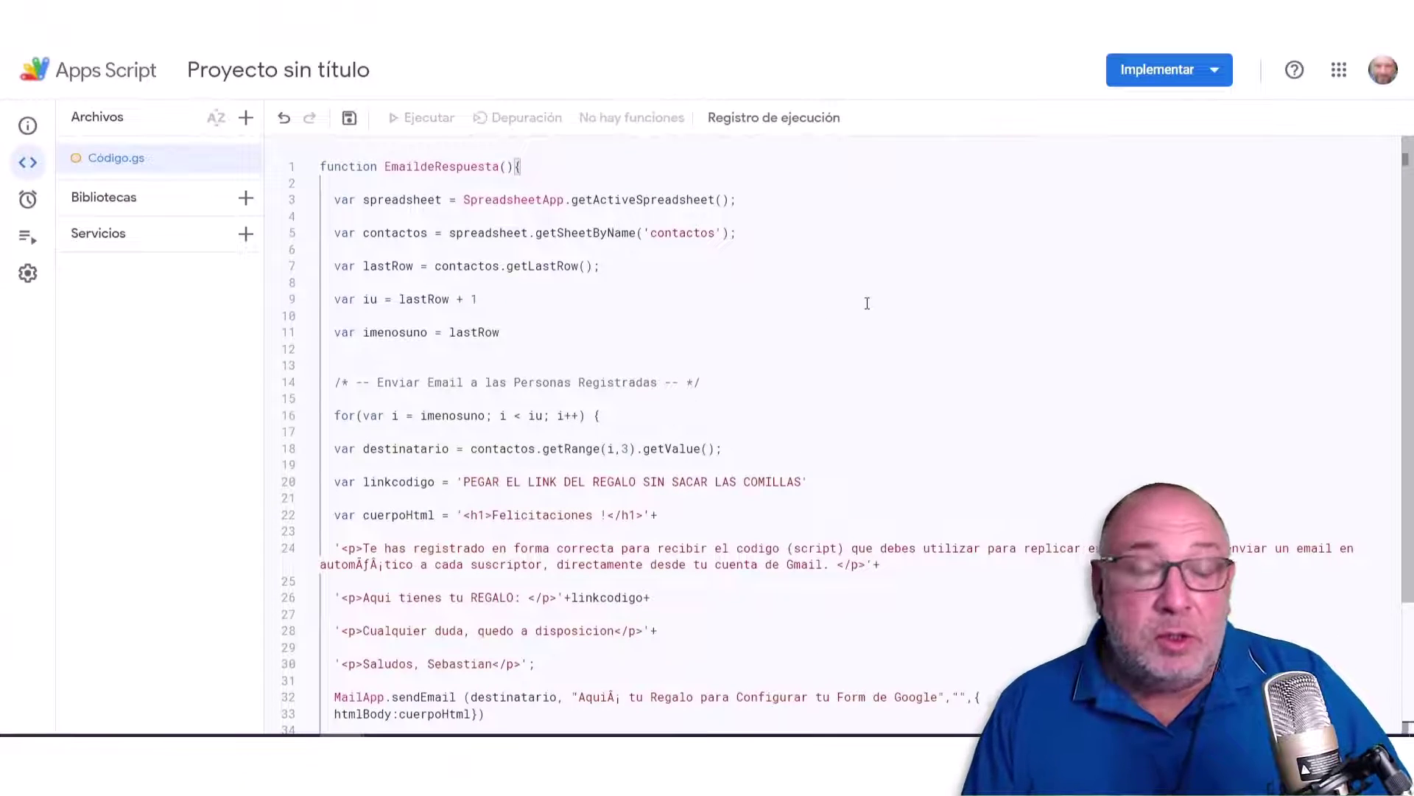
{"action": "scroll", "coordinate": [867, 303], "scroll_direction": "down", "scroll_amount": 3}
{"action": "scroll", "coordinate": [867, 303], "scroll_direction": "down", "scroll_amount": 2}
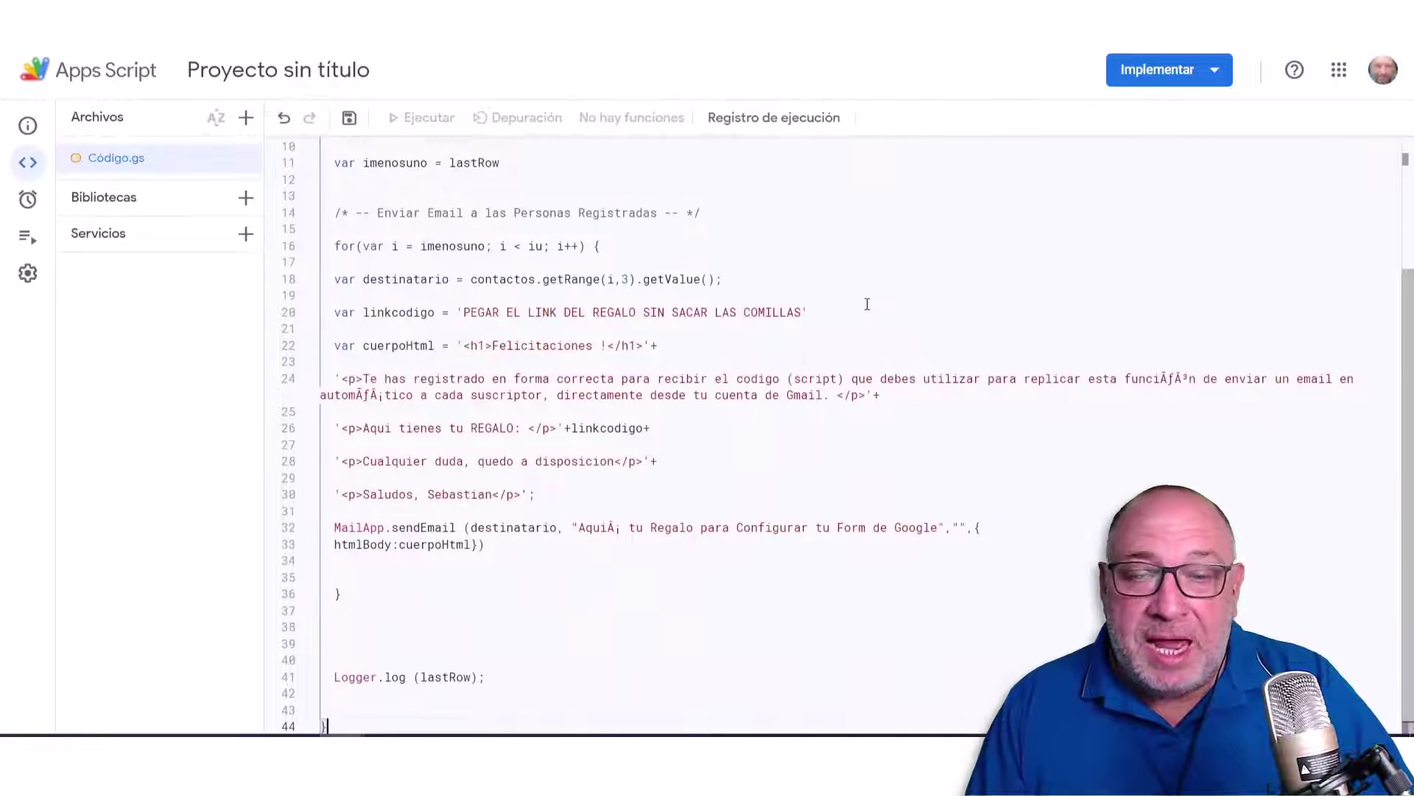
{"action": "scroll", "coordinate": [867, 305], "scroll_direction": "up", "scroll_amount": 3}
{"action": "scroll", "coordinate": [876, 311], "scroll_direction": "up", "scroll_amount": 2}
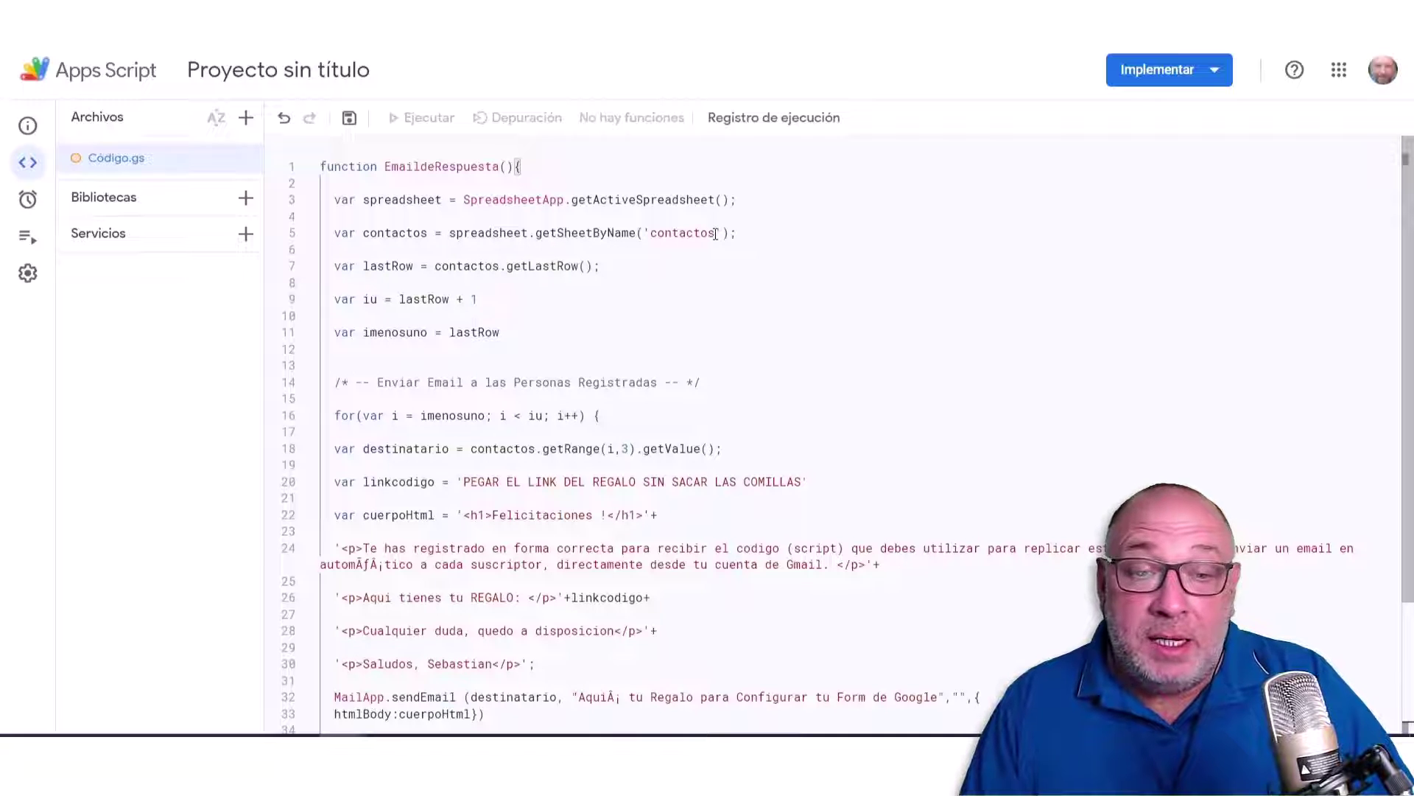
{"action": "left_click_drag", "start_coordinate": [716, 234], "coordinate": [659, 236]}
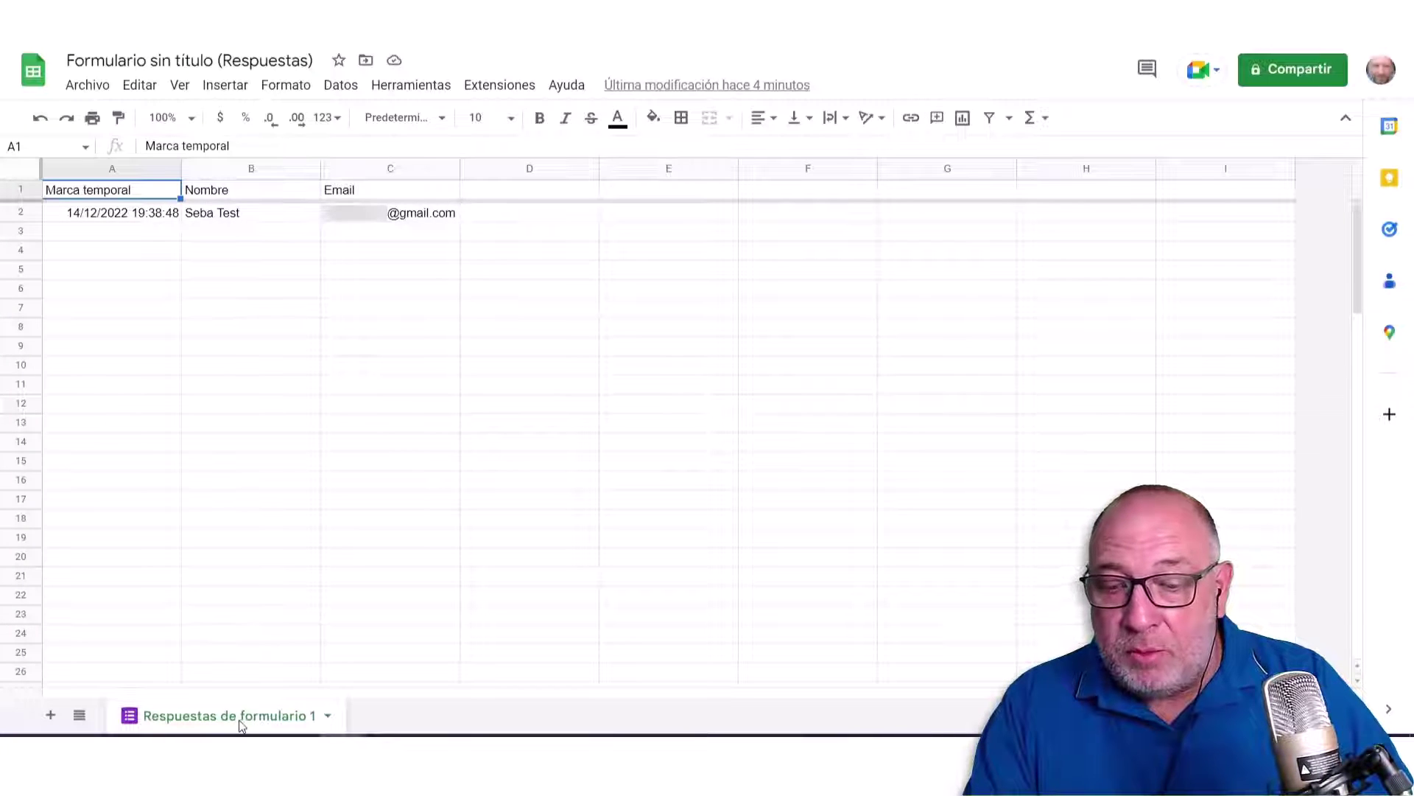
Rename the response sheet tab to 'contactos'.
{"action": "double_click", "coordinate": [241, 720]}
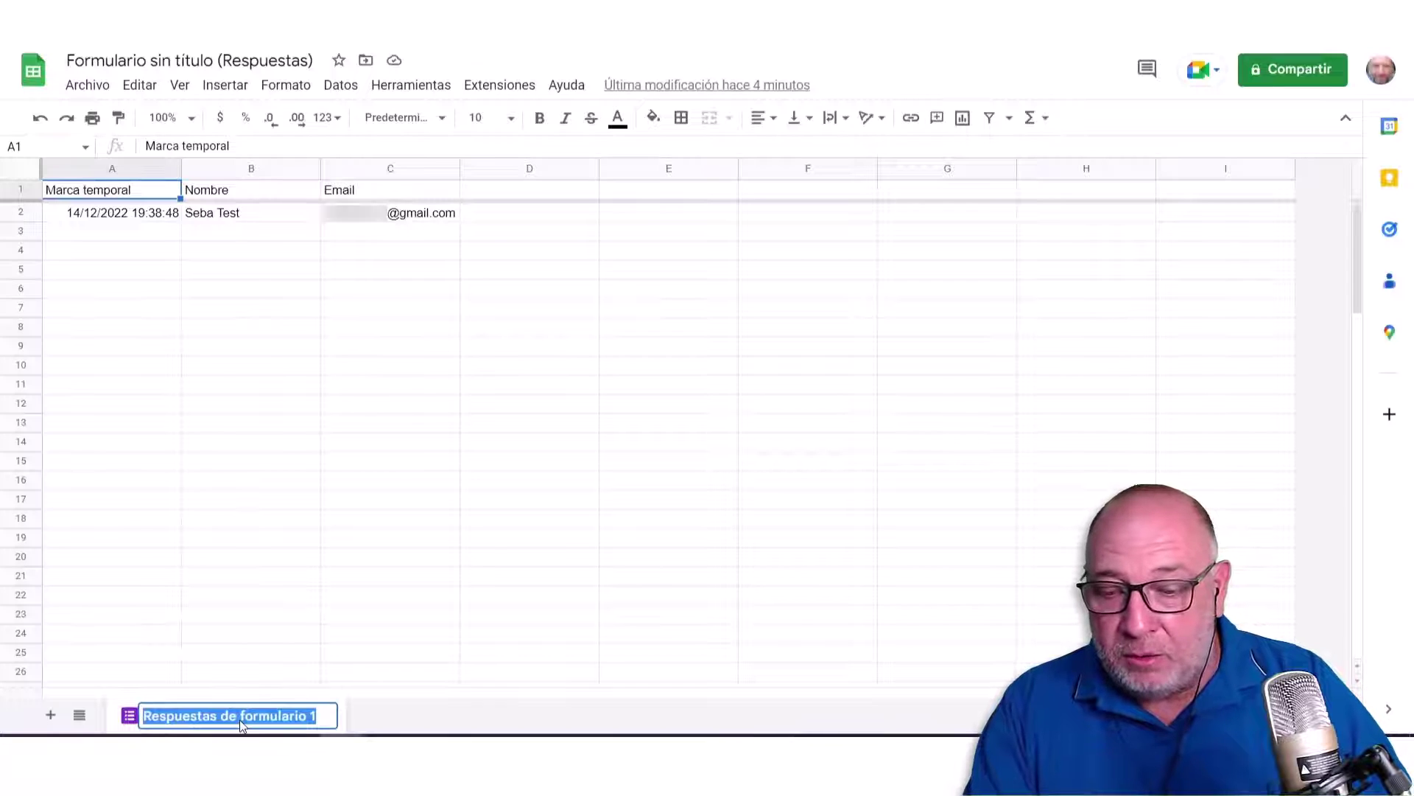
{"action": "type", "text": "contactos"}
{"action": "left_click", "coordinate": [395, 543]}
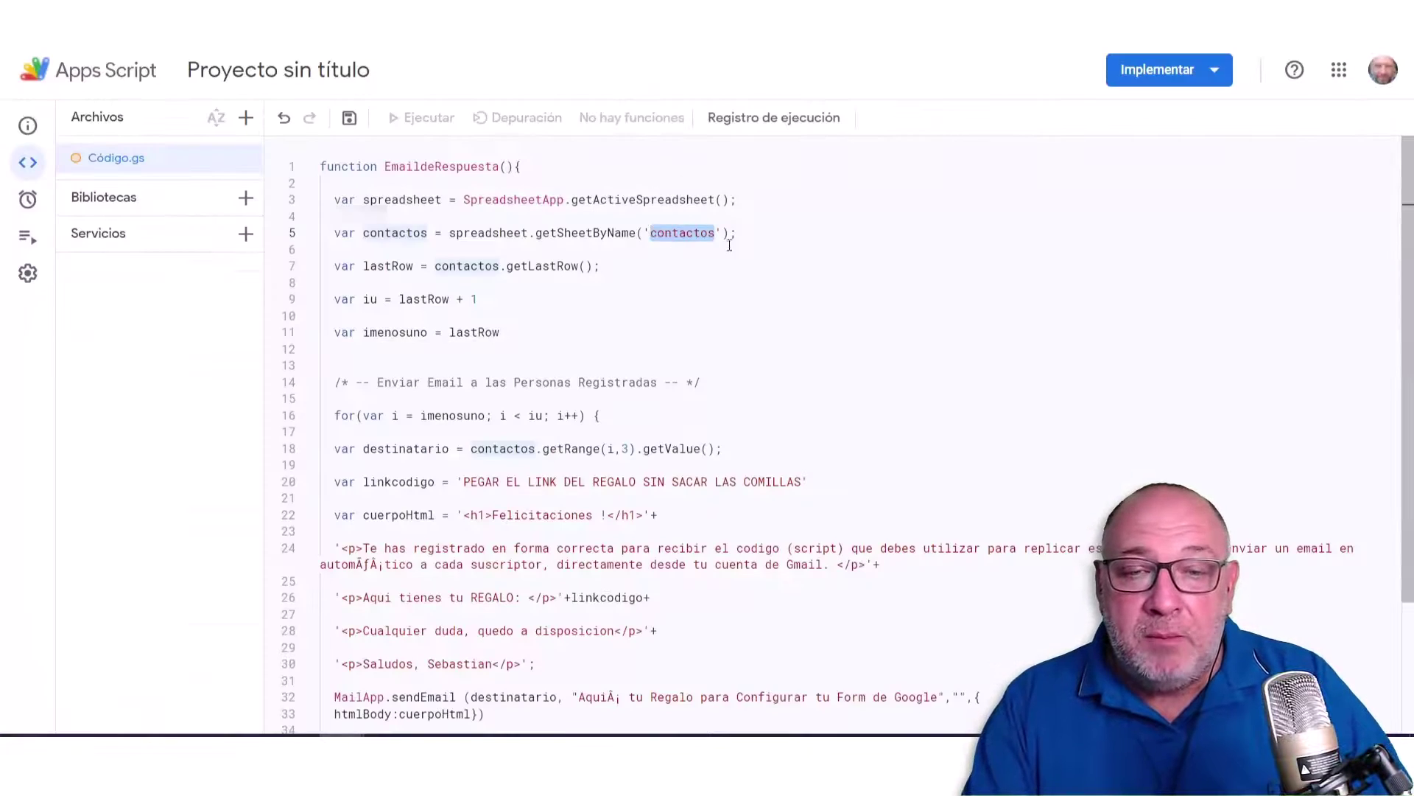
{"action": "key", "text": "Right"}
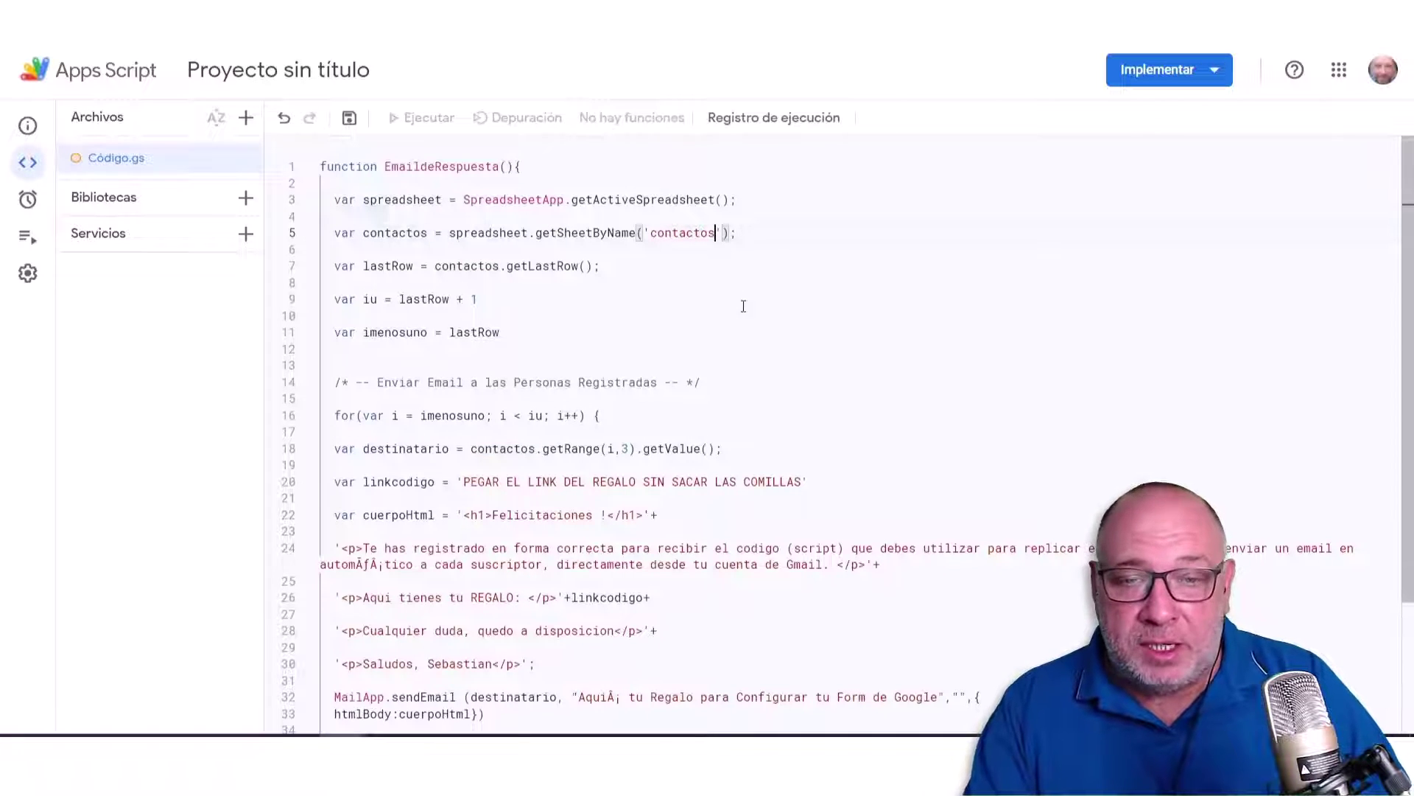
{"action": "left_click_drag", "start_coordinate": [336, 449], "coordinate": [455, 452]}
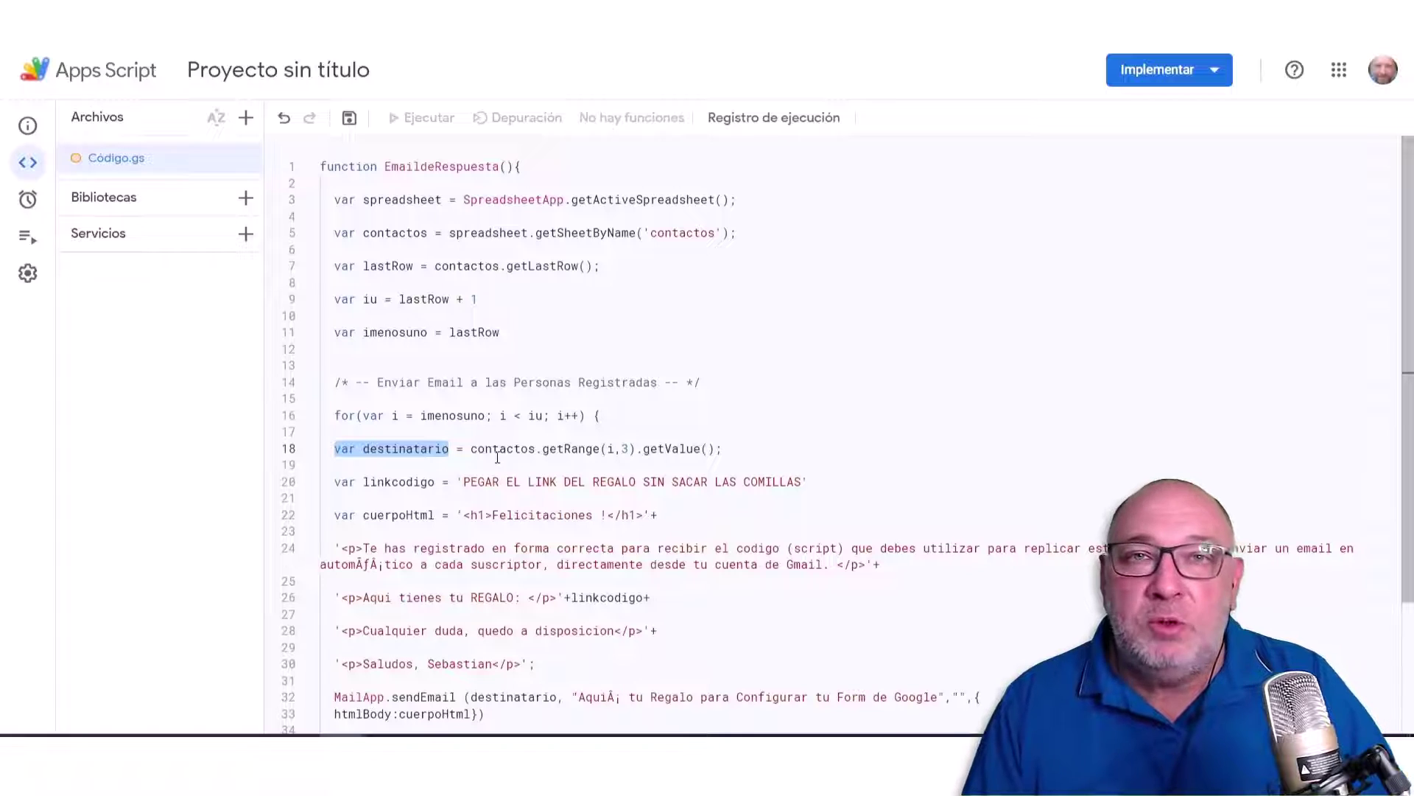
{"action": "left_click", "coordinate": [720, 453]}
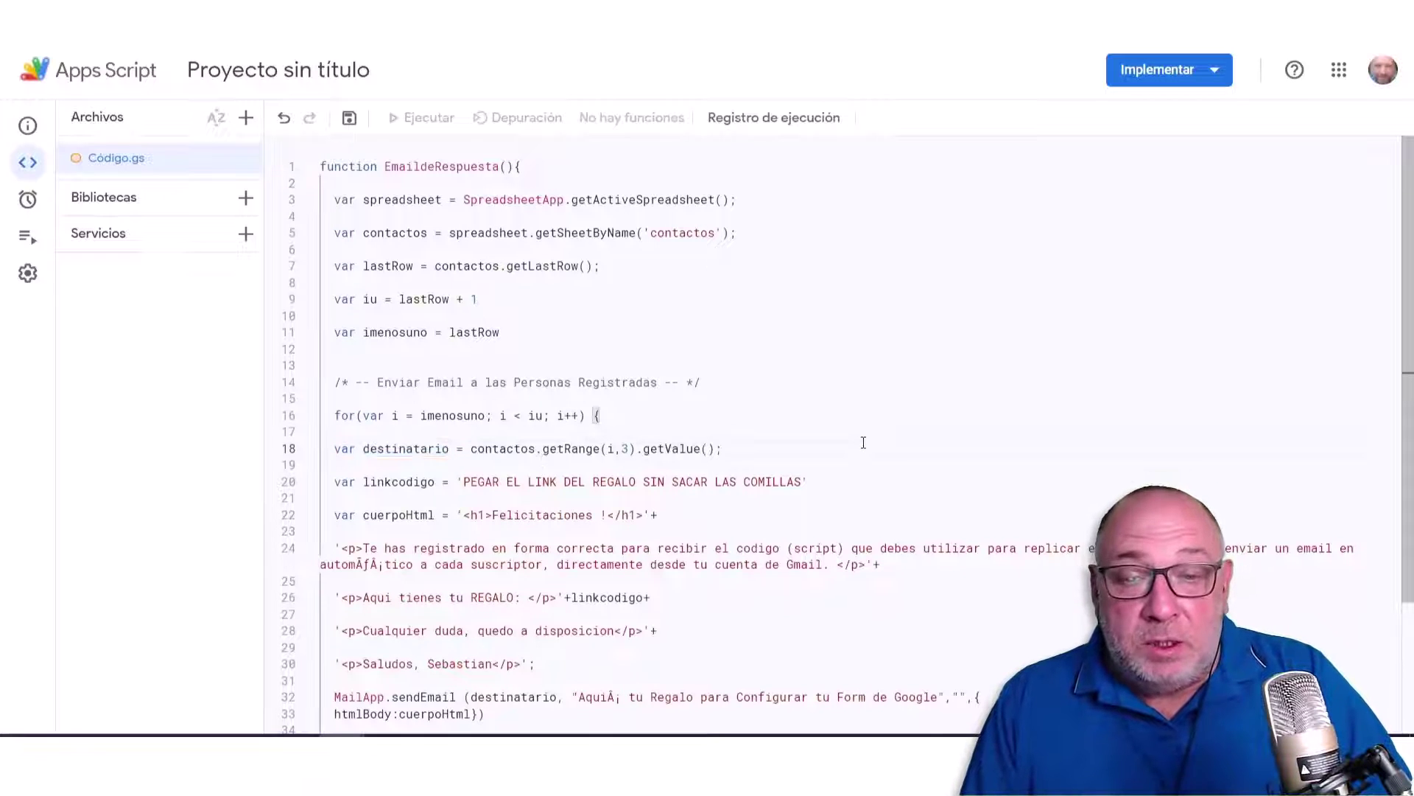
{"action": "scroll", "coordinate": [863, 442], "scroll_direction": "down", "scroll_amount": 3}
{"action": "scroll", "coordinate": [864, 442], "scroll_direction": "up", "scroll_amount": 3}
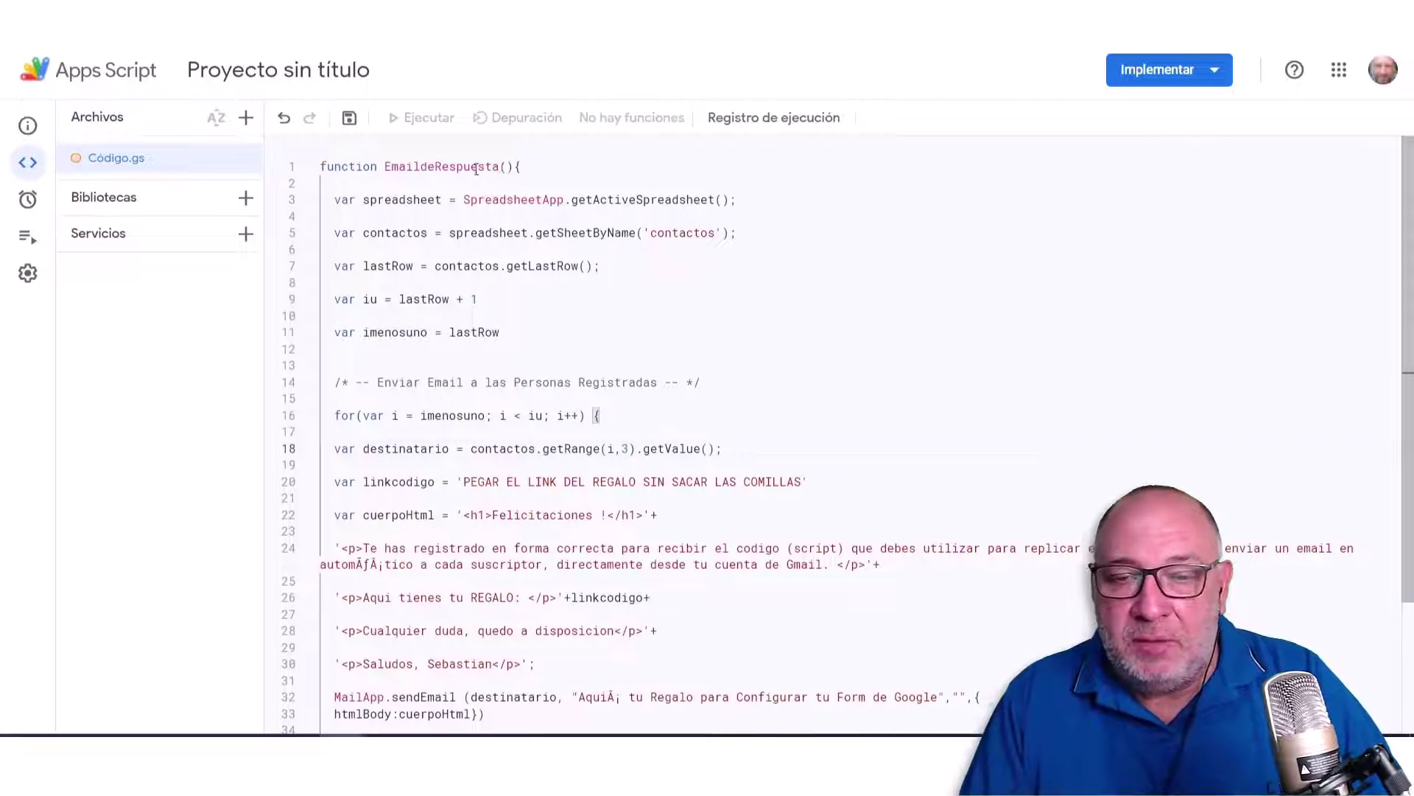
Save the Apps Script project containing EmaildeRespuesta.
{"action": "left_click", "coordinate": [348, 120]}
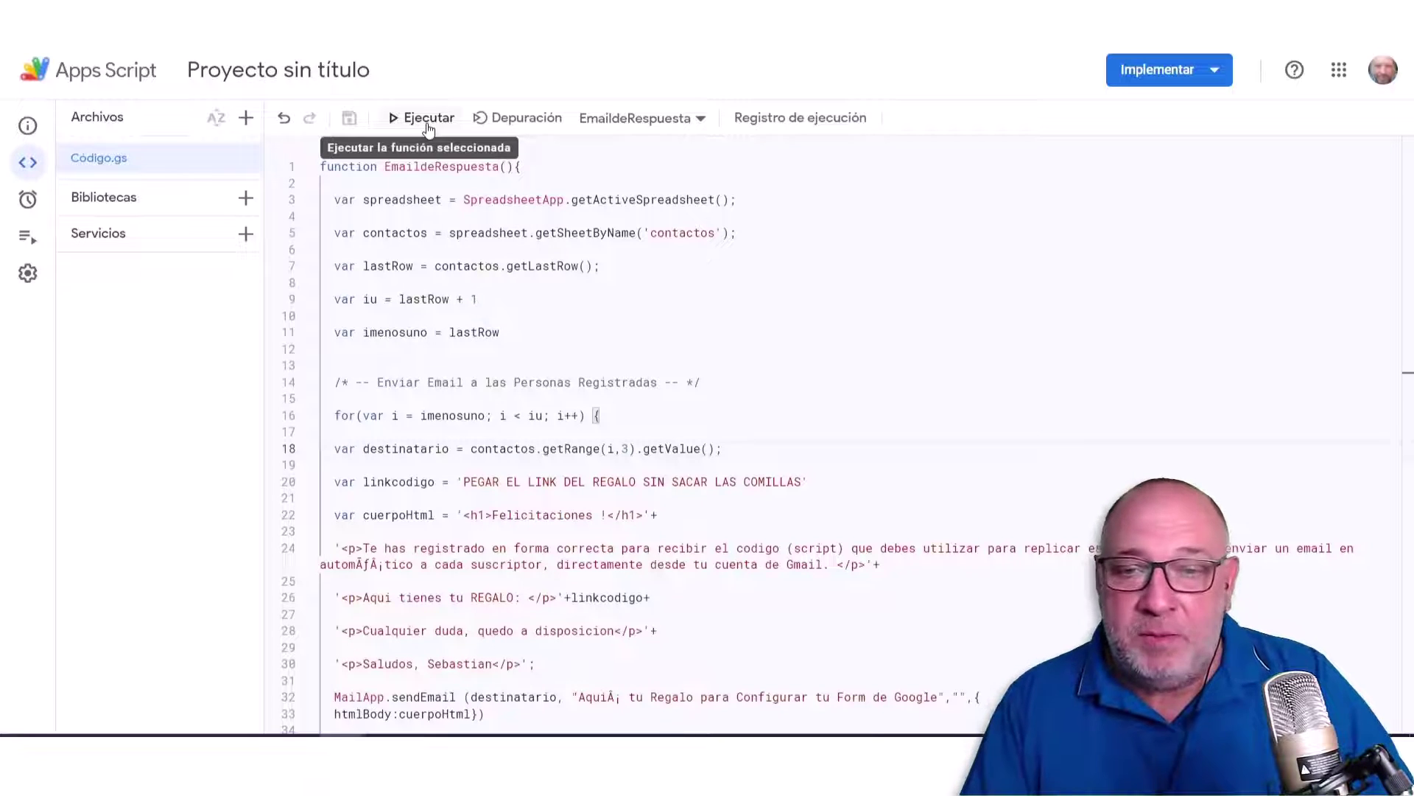
Run EmaildeRespuesta and authorize the unverified Proyecto sin título to access the account.
{"action": "left_click", "coordinate": [428, 119]}
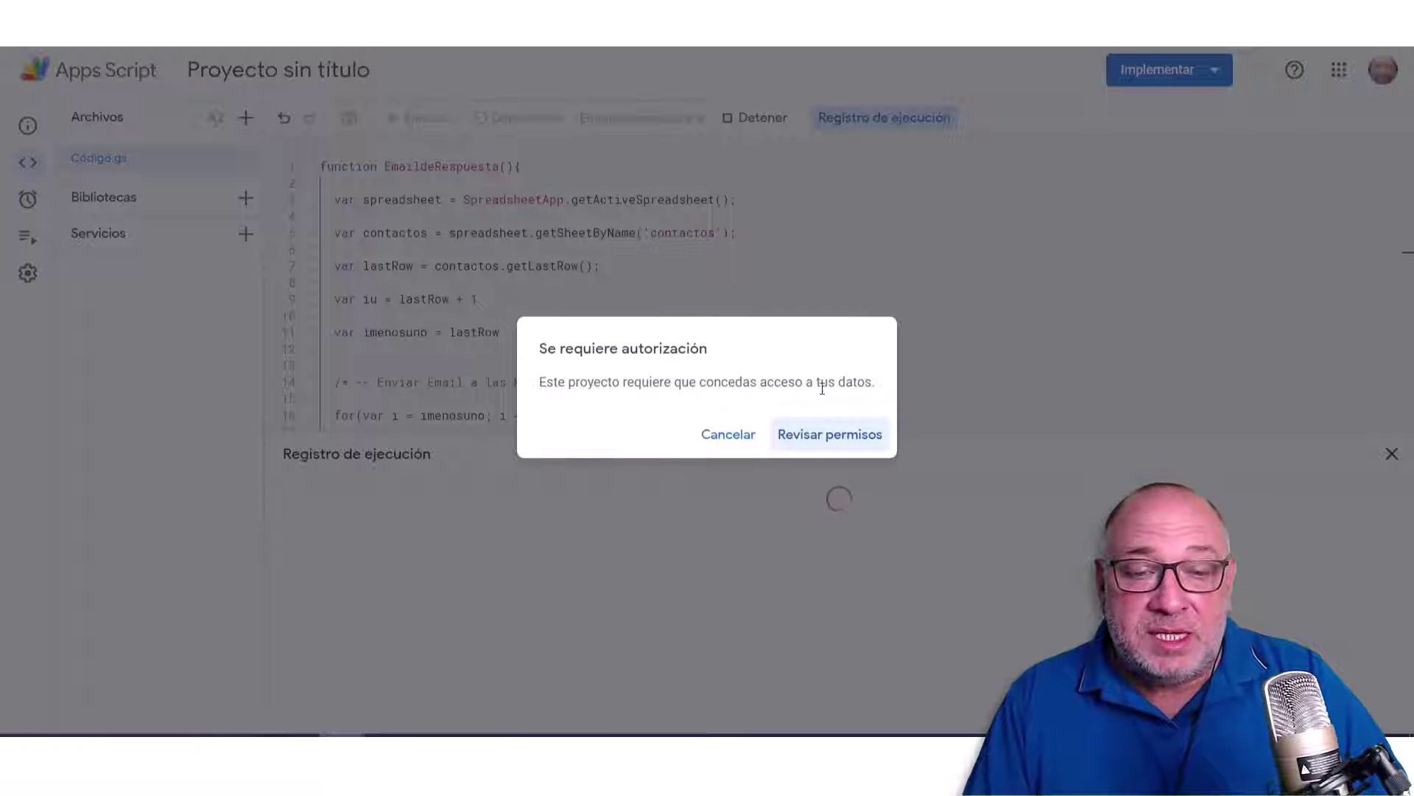
{"action": "left_click", "coordinate": [839, 439]}
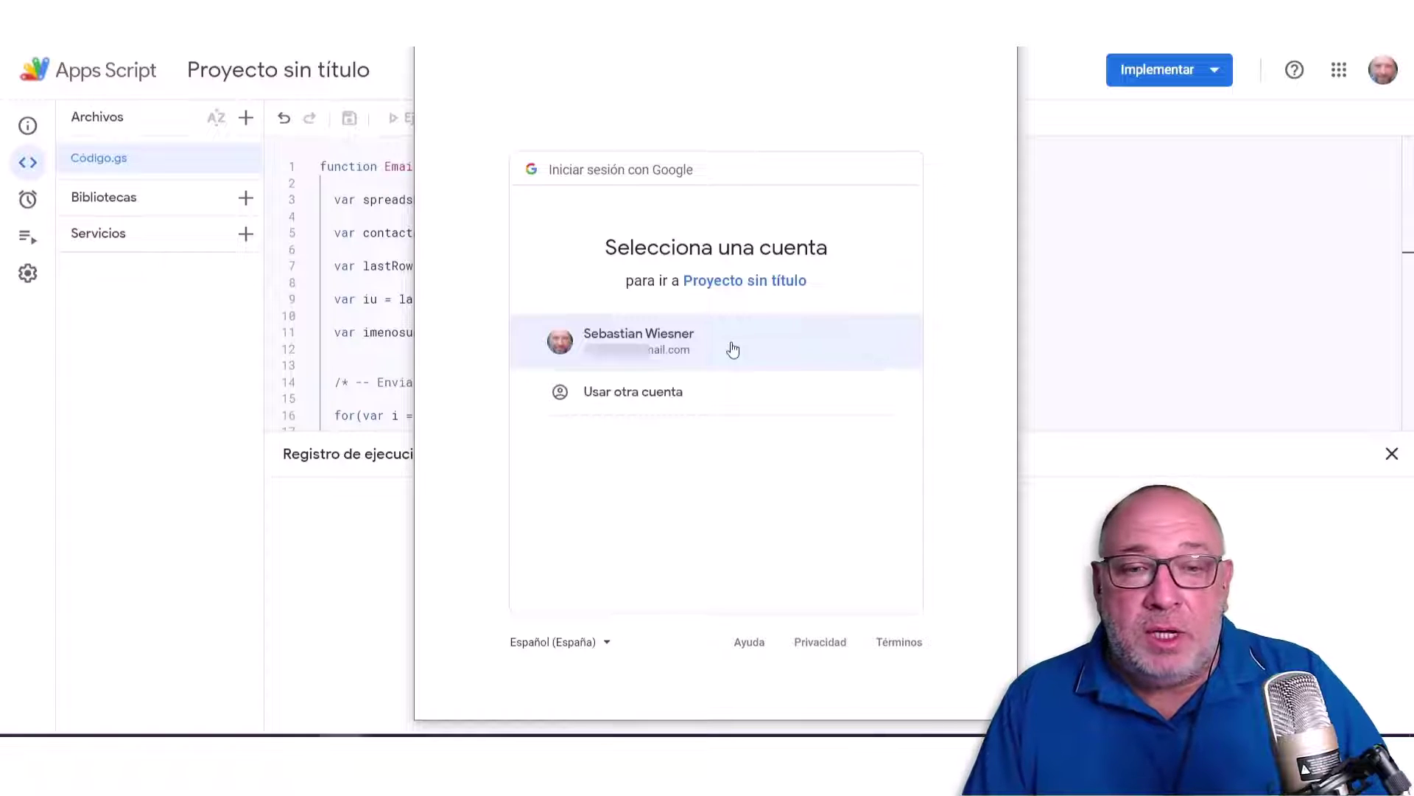
{"action": "left_click", "coordinate": [733, 348]}
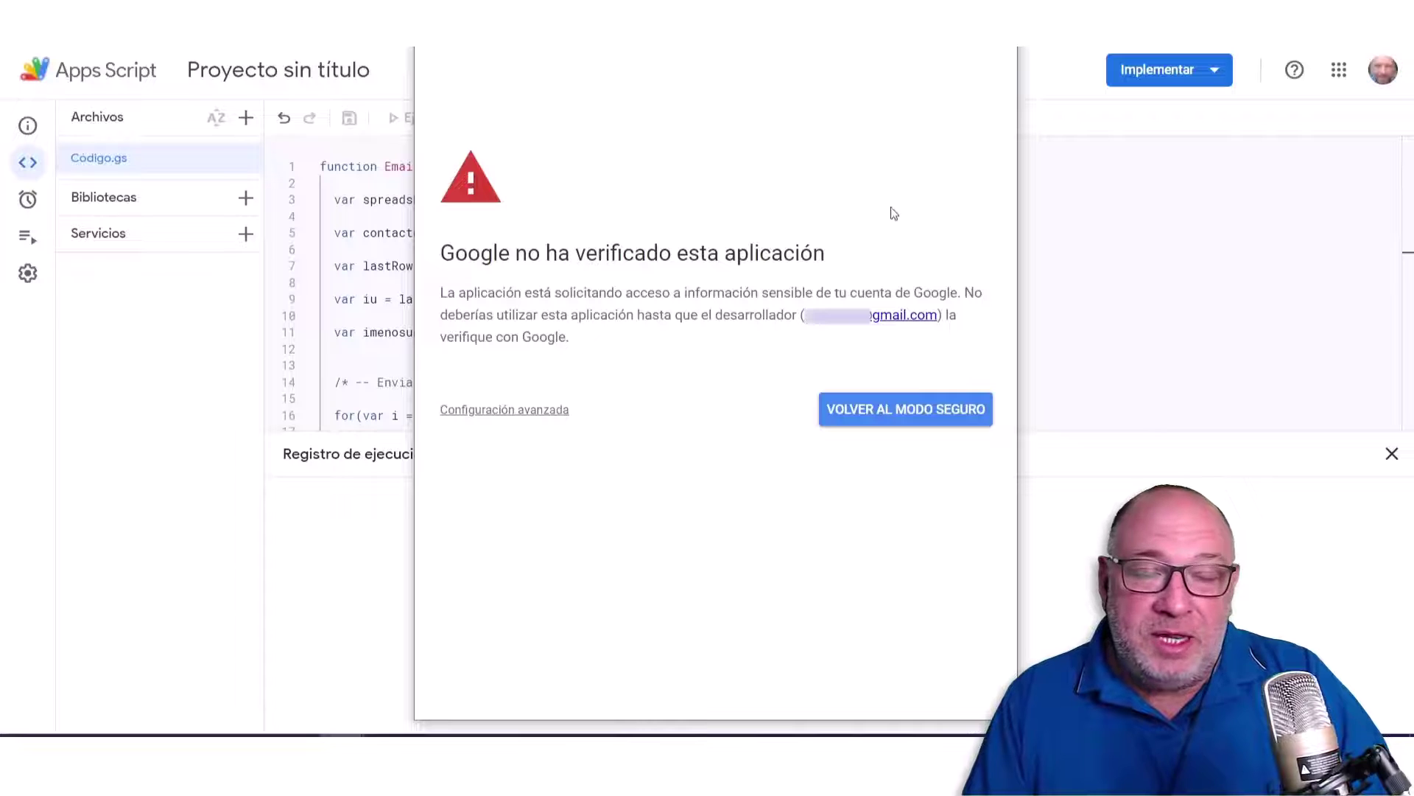
{"action": "left_click", "coordinate": [536, 411]}
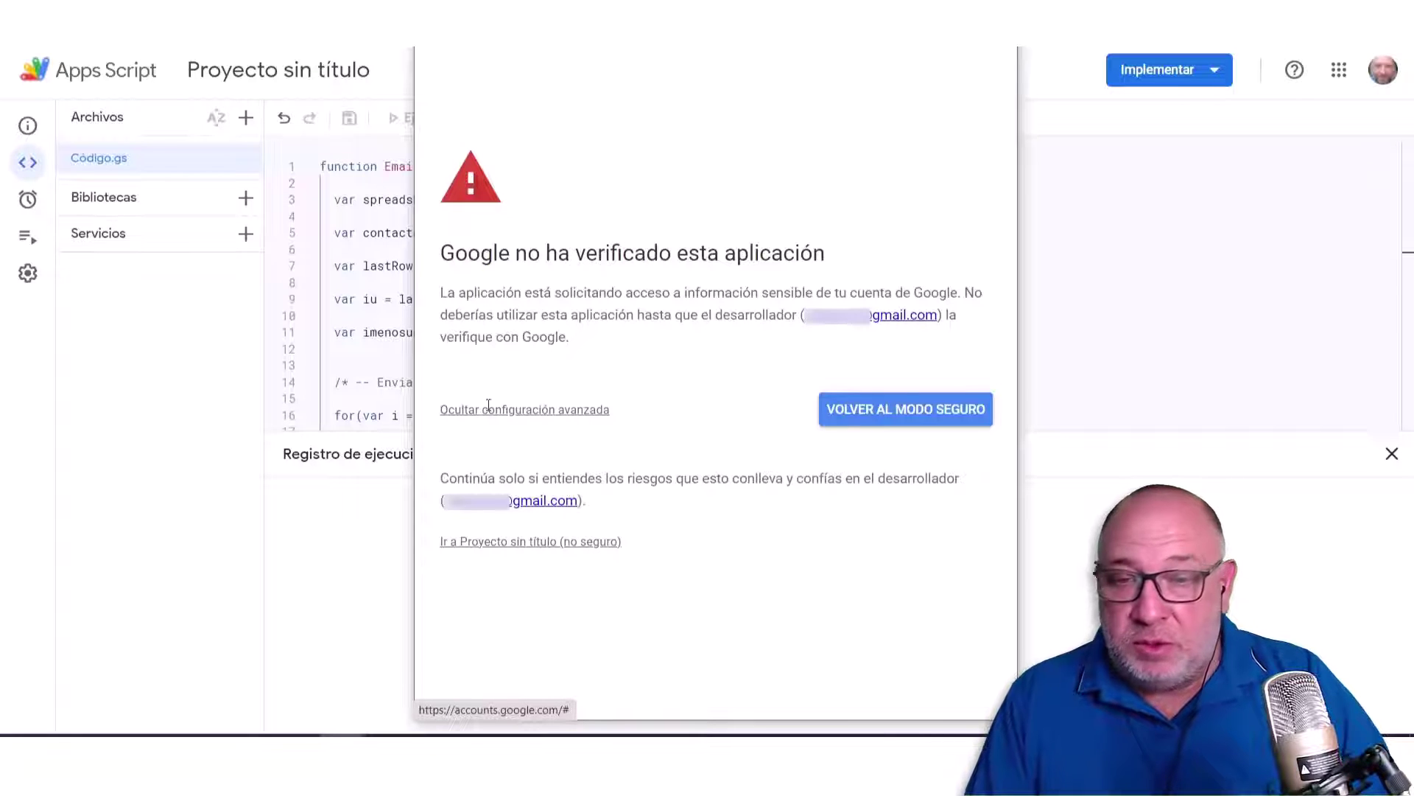
{"action": "left_click", "coordinate": [597, 542]}
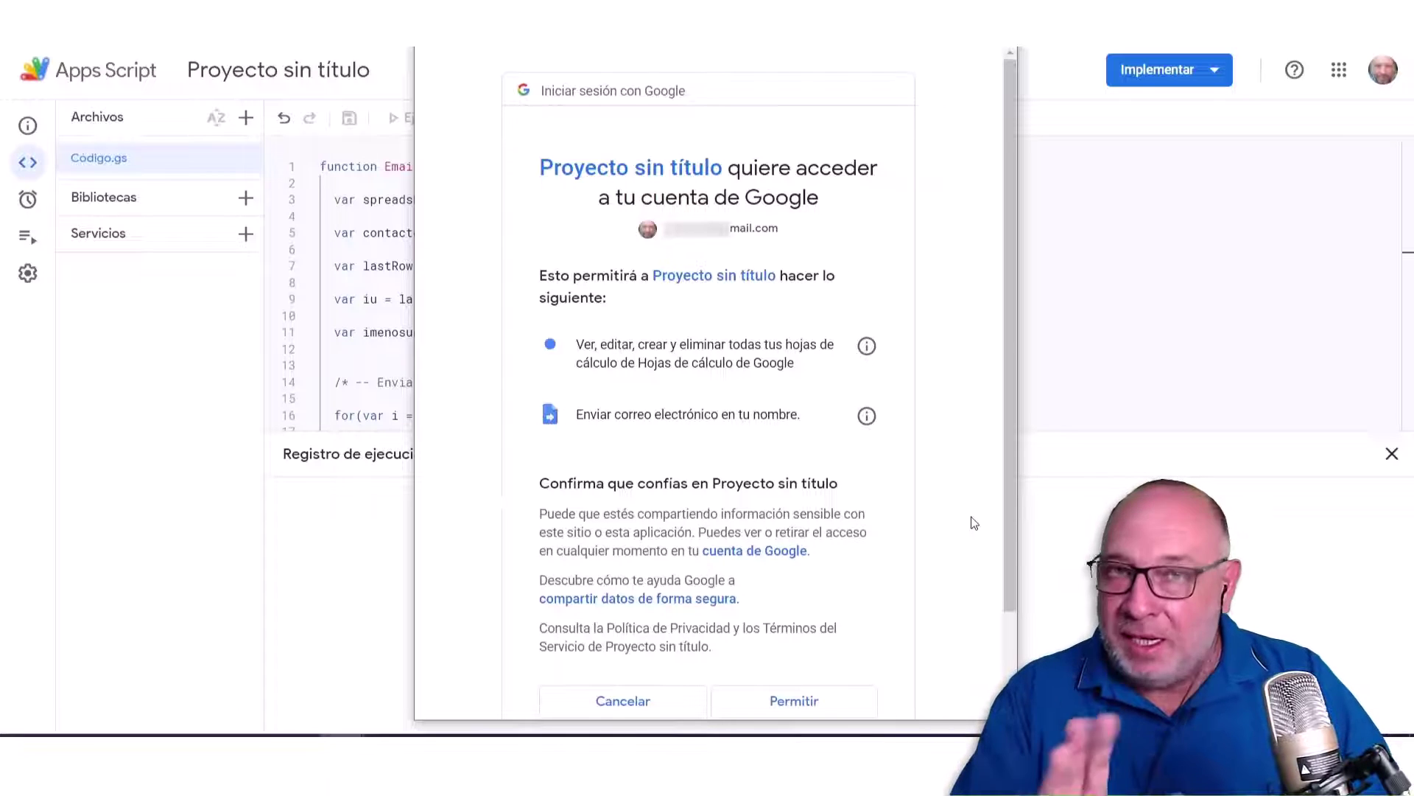
{"action": "left_click", "coordinate": [826, 703]}
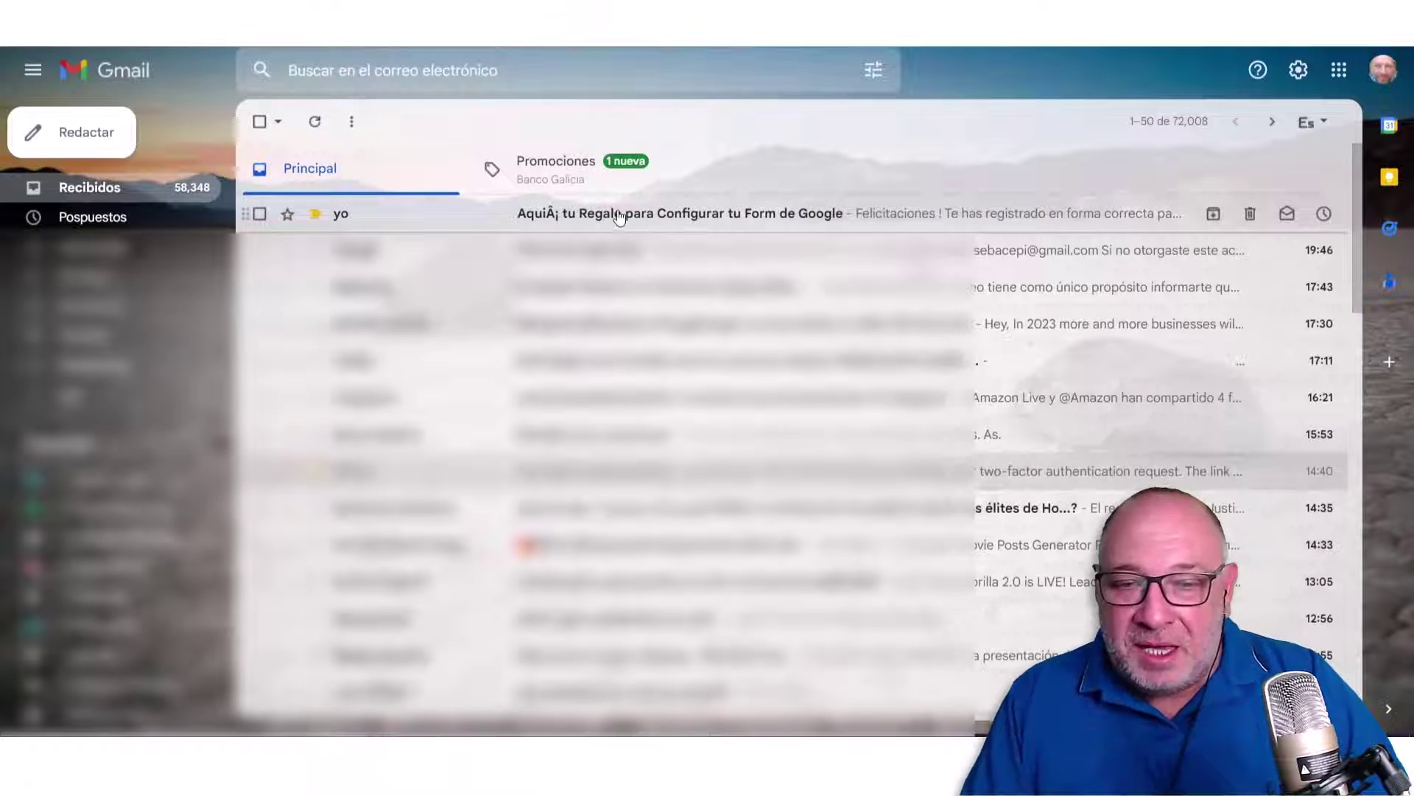
Open the 'Aquí tu Regalo para Configurar tu Form de Google' email in Gmail.
{"action": "left_click", "coordinate": [620, 215]}
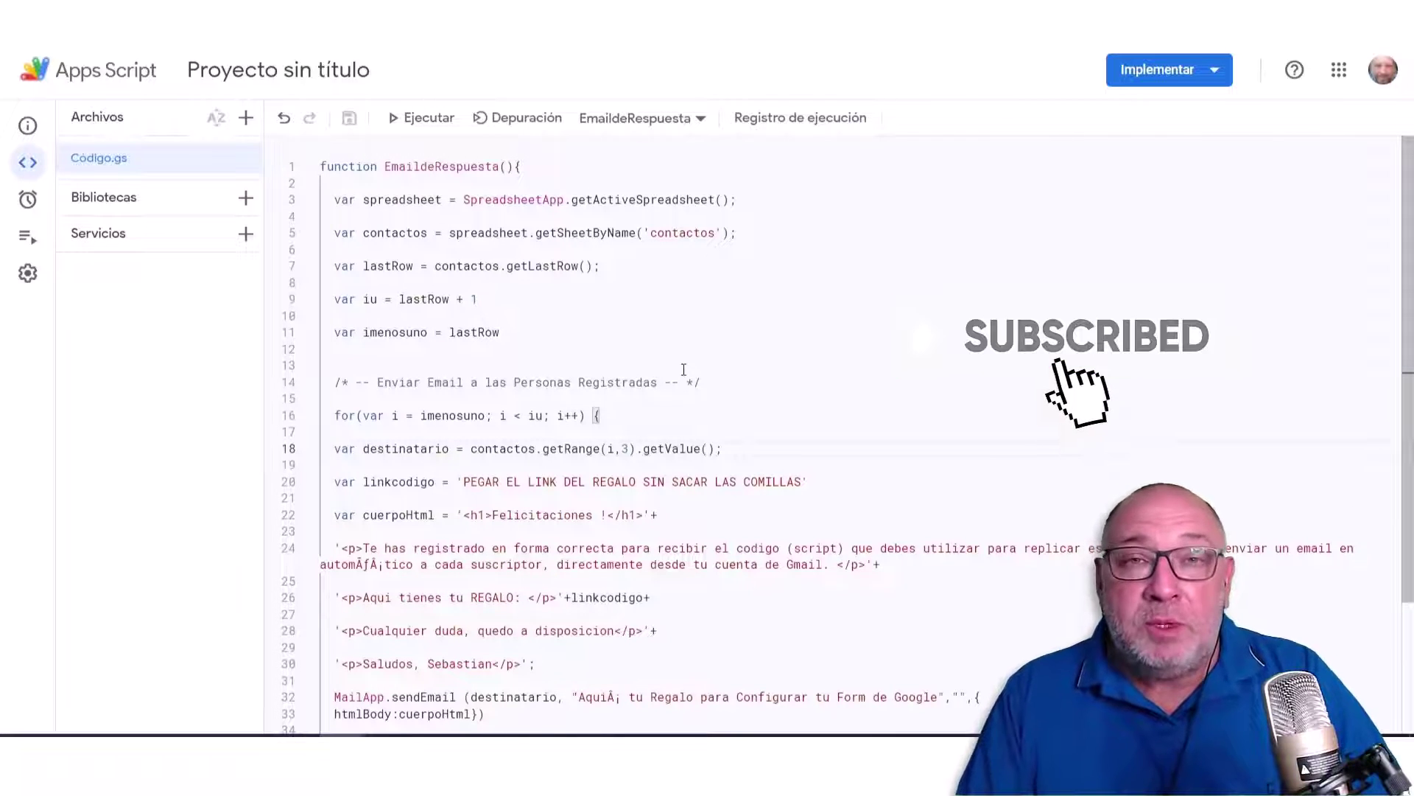
{"action": "mouse_move", "coordinate": [28, 201]}
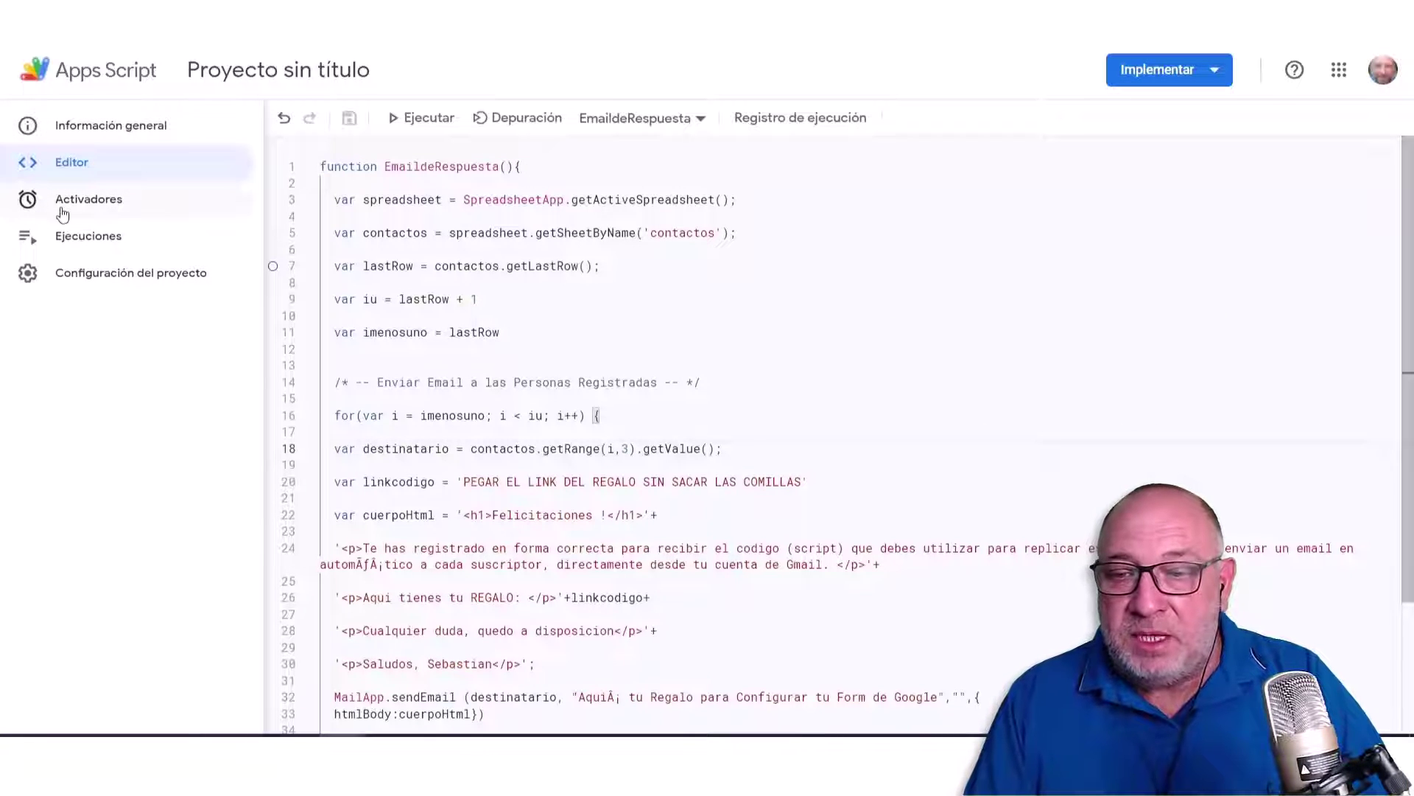
Add and save a trigger running EmaildeRespuesta on the 'Al enviarse el formulario' event.
{"action": "left_click", "coordinate": [85, 208]}
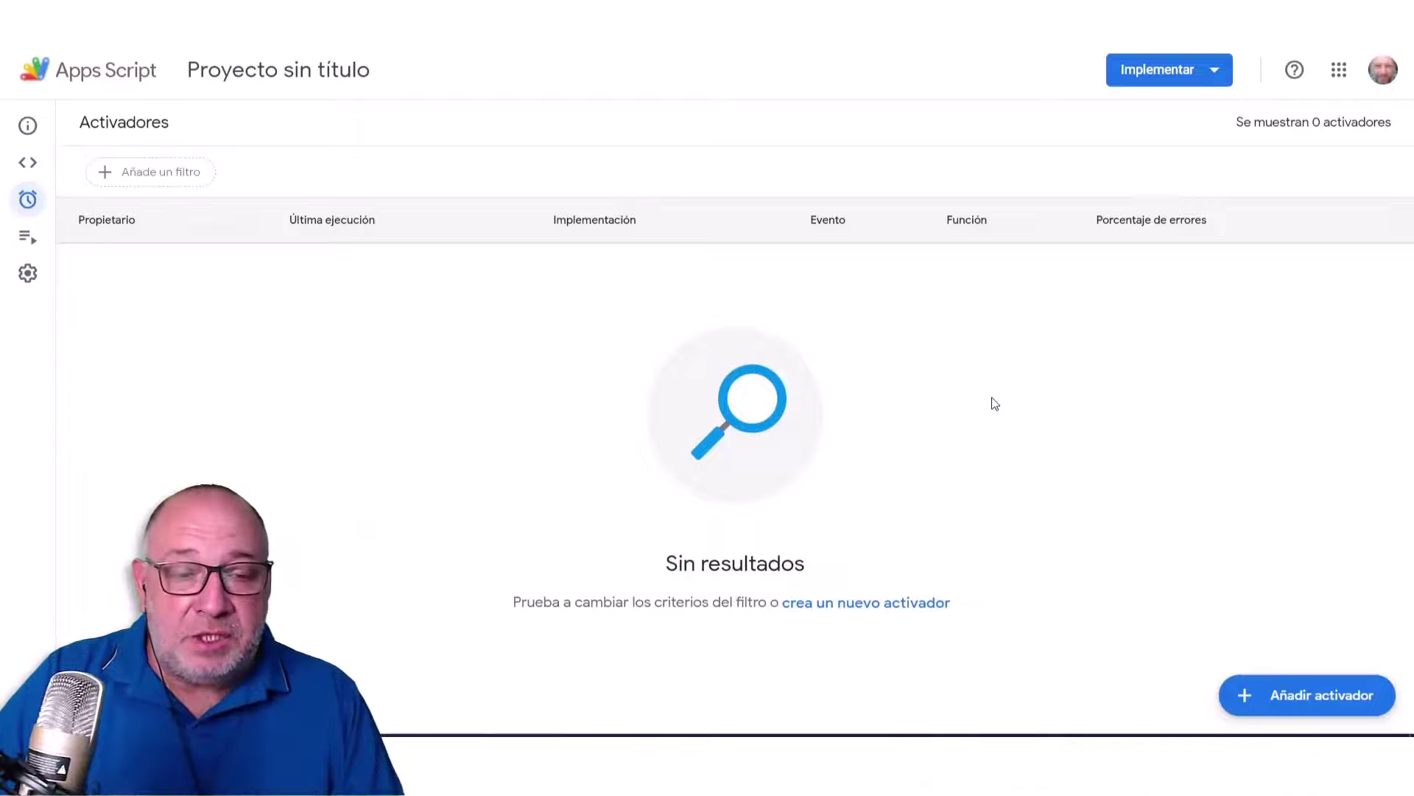
{"action": "left_click", "coordinate": [1292, 699]}
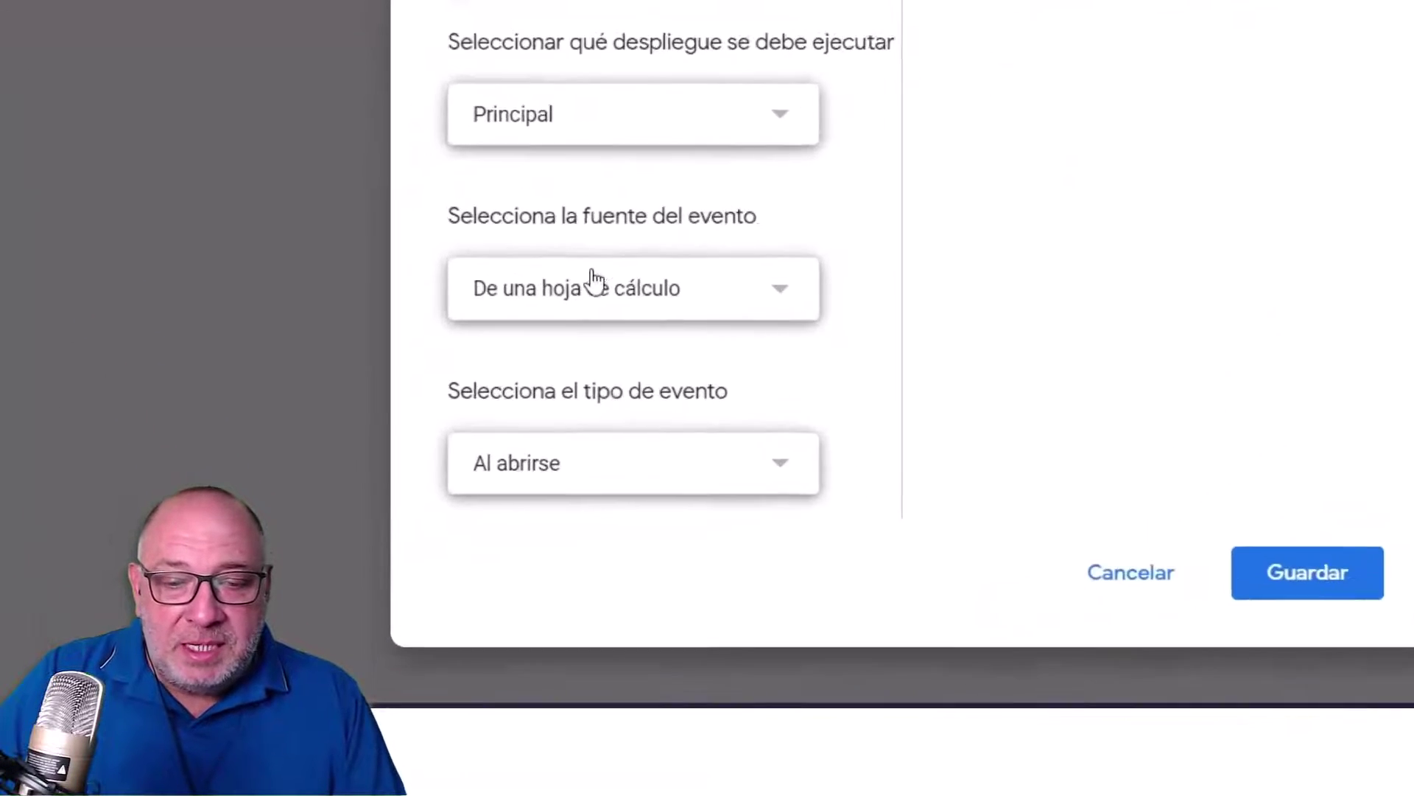
{"action": "left_click", "coordinate": [814, 445]}
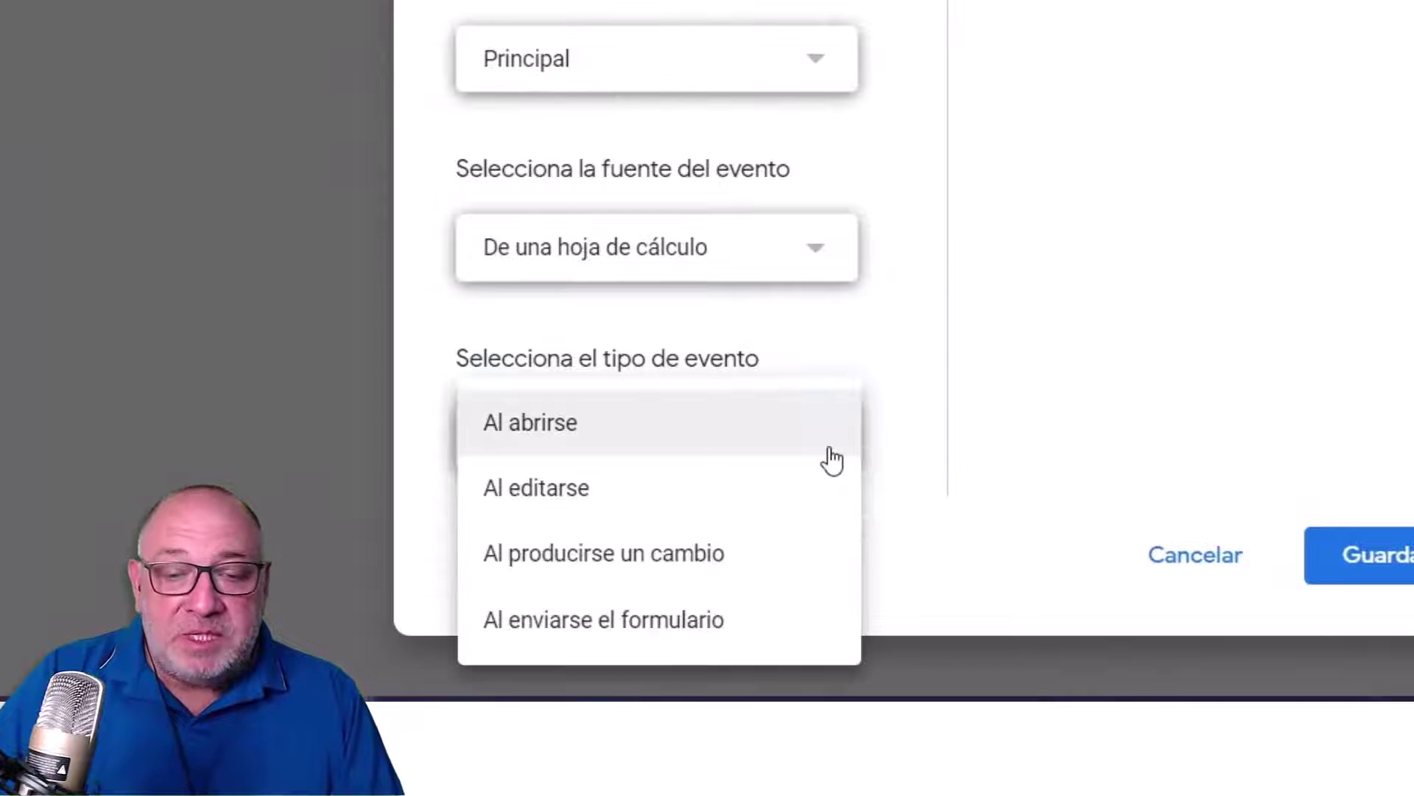
{"action": "left_click", "coordinate": [728, 645]}
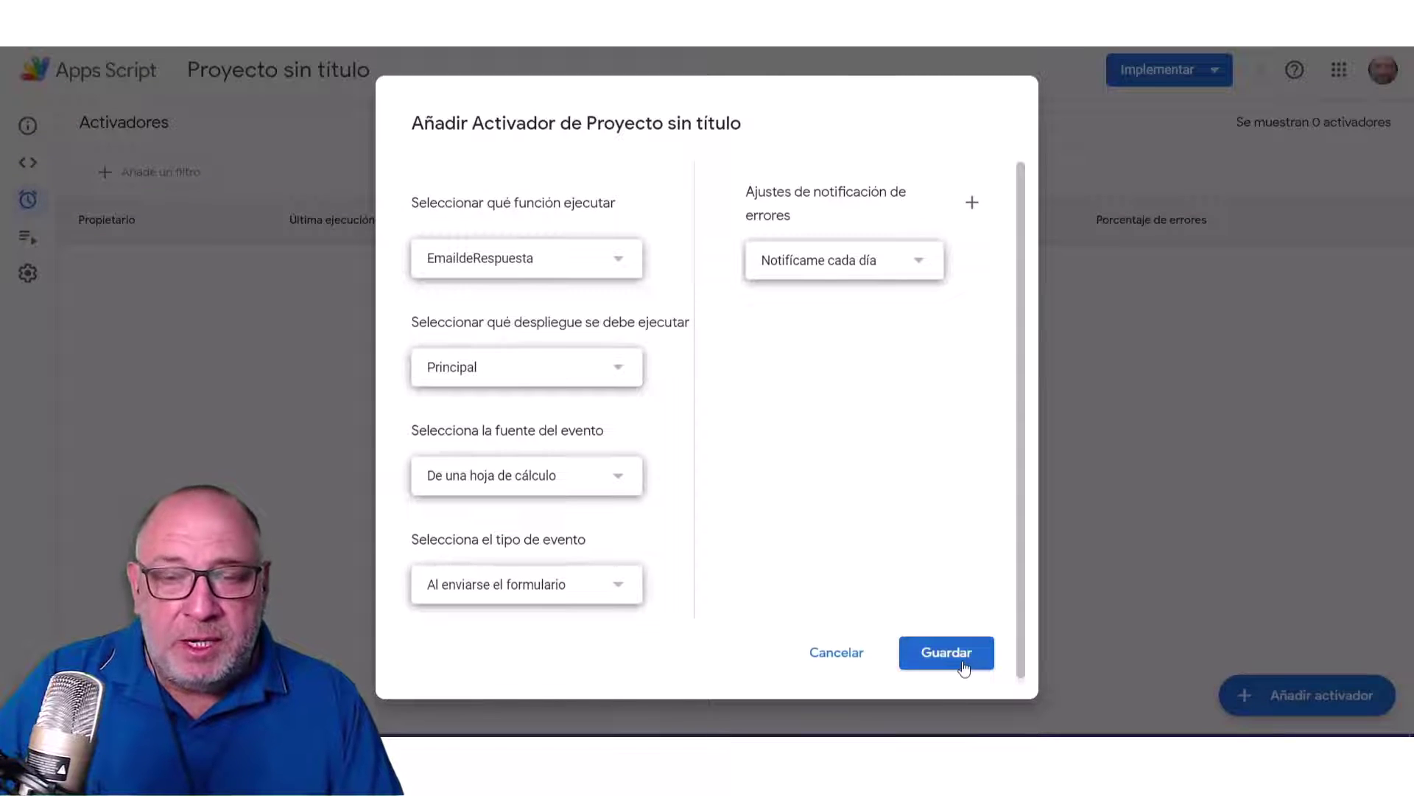
{"action": "left_click", "coordinate": [963, 665]}
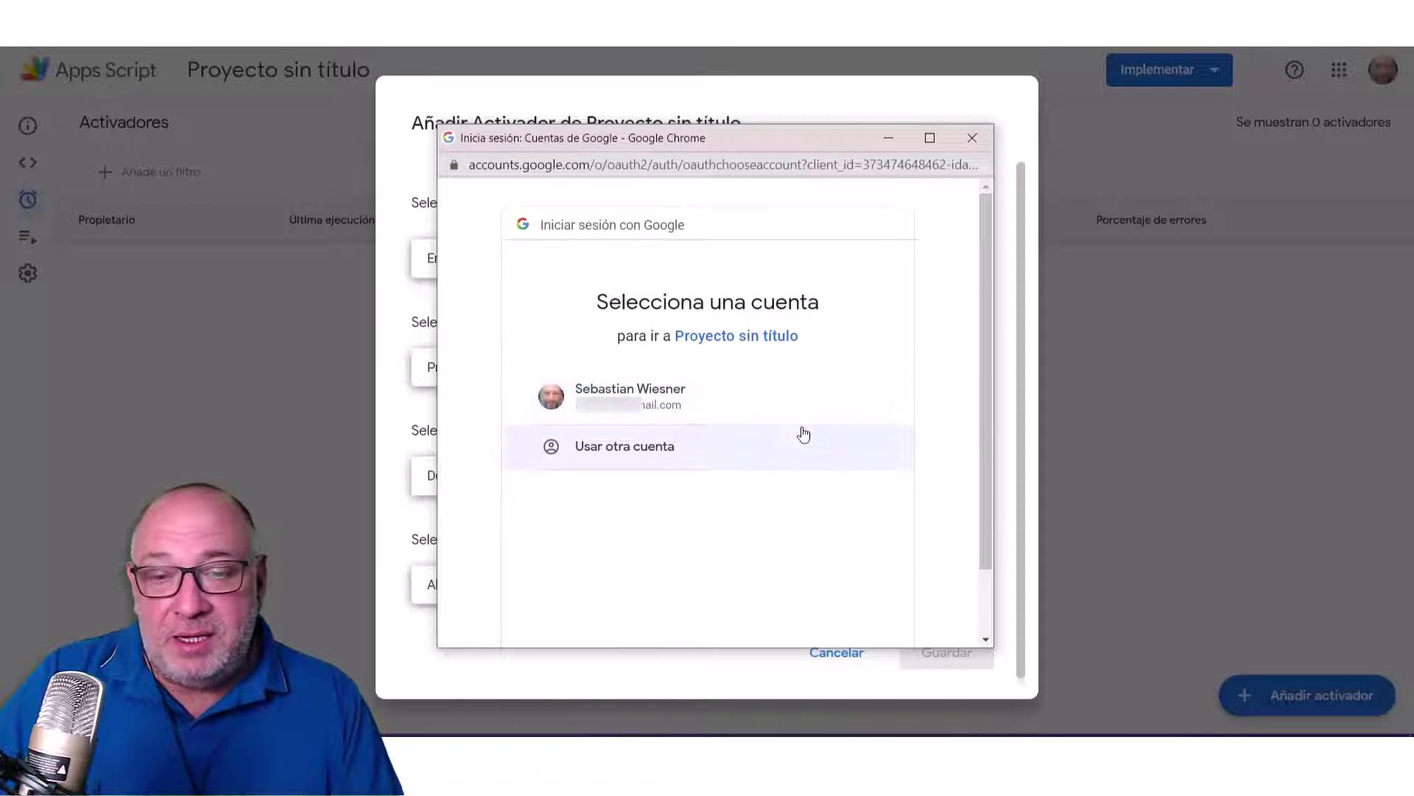
Authorize the trigger for the unverified Proyecto sin título, then return to the script editor.
{"action": "left_click", "coordinate": [755, 413]}
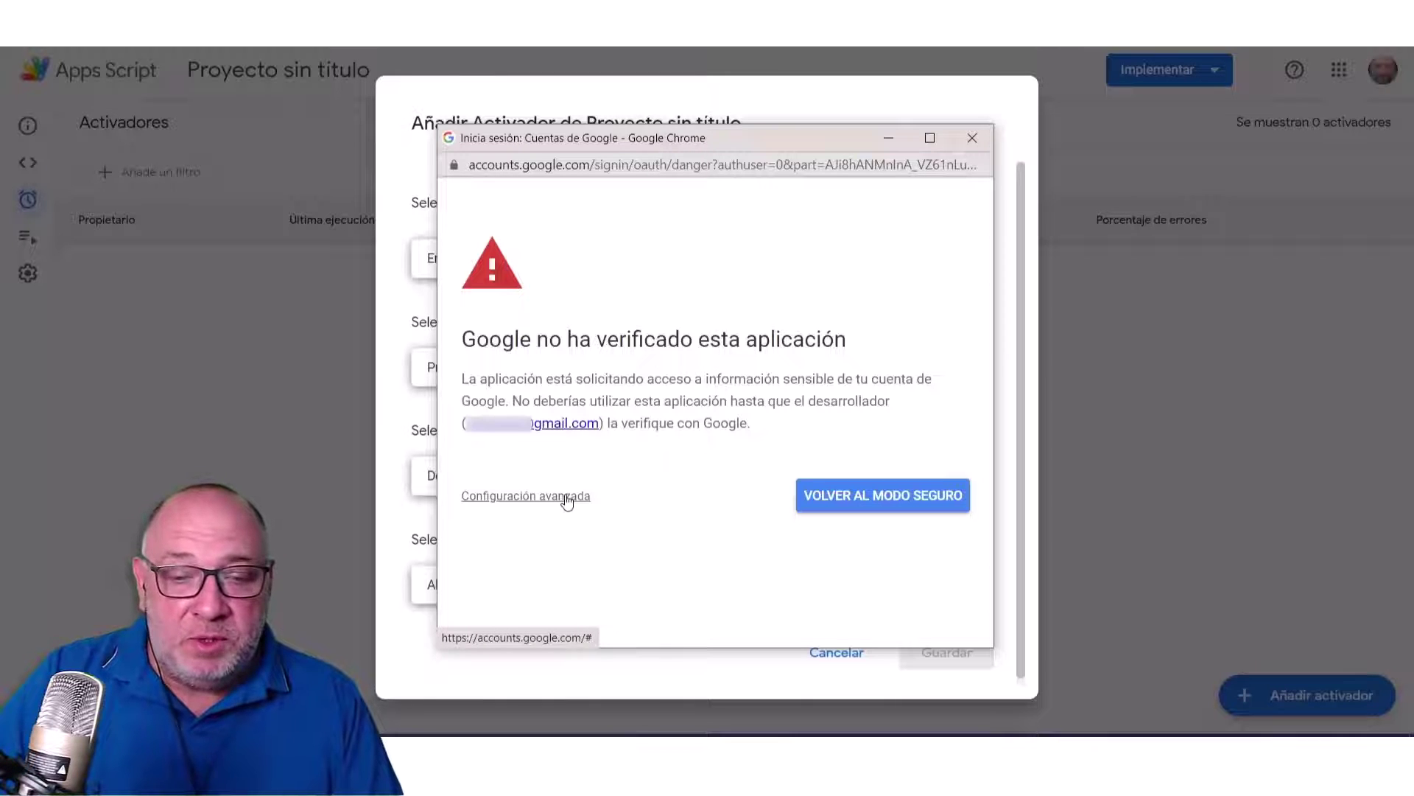
{"action": "left_click", "coordinate": [566, 501]}
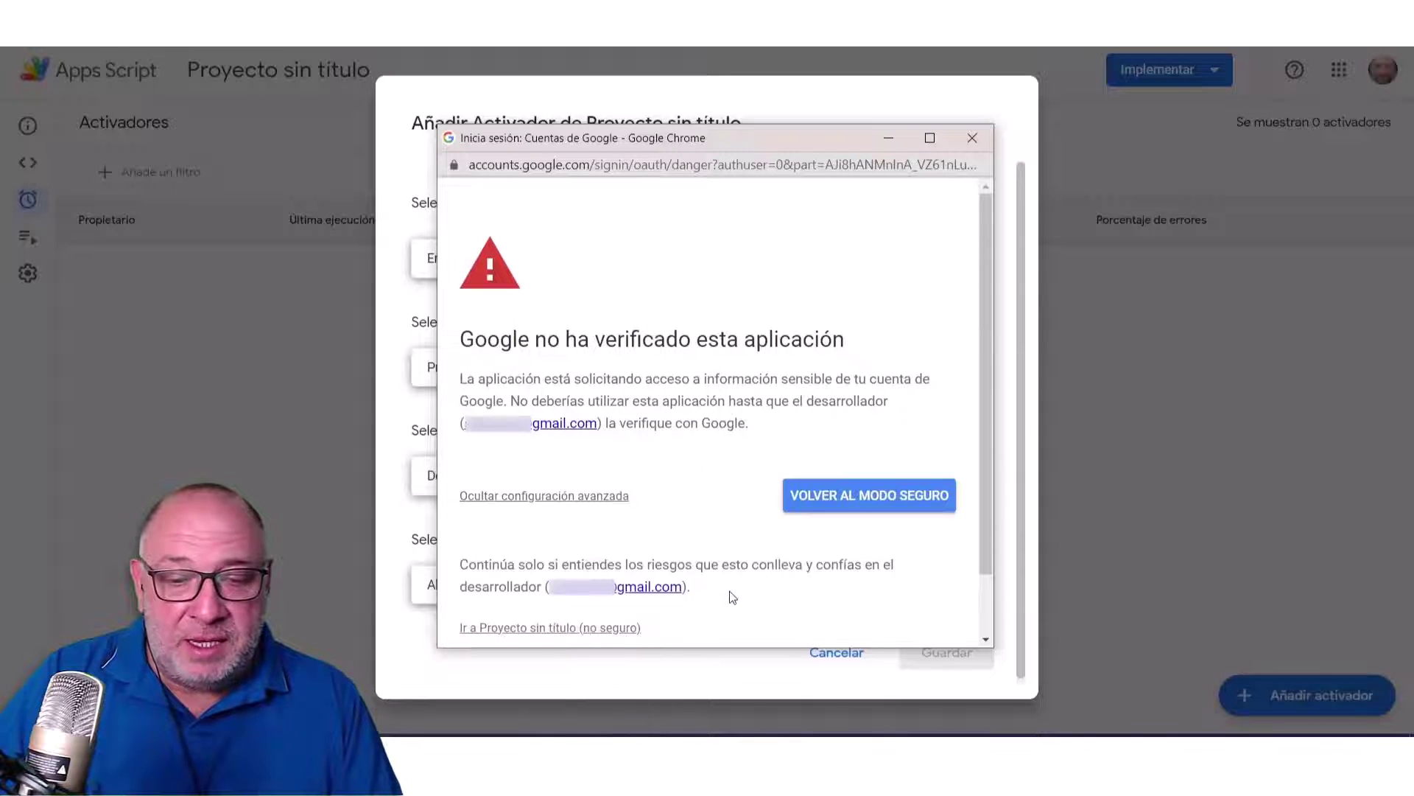
{"action": "scroll", "coordinate": [611, 615], "scroll_direction": "down", "scroll_amount": 1}
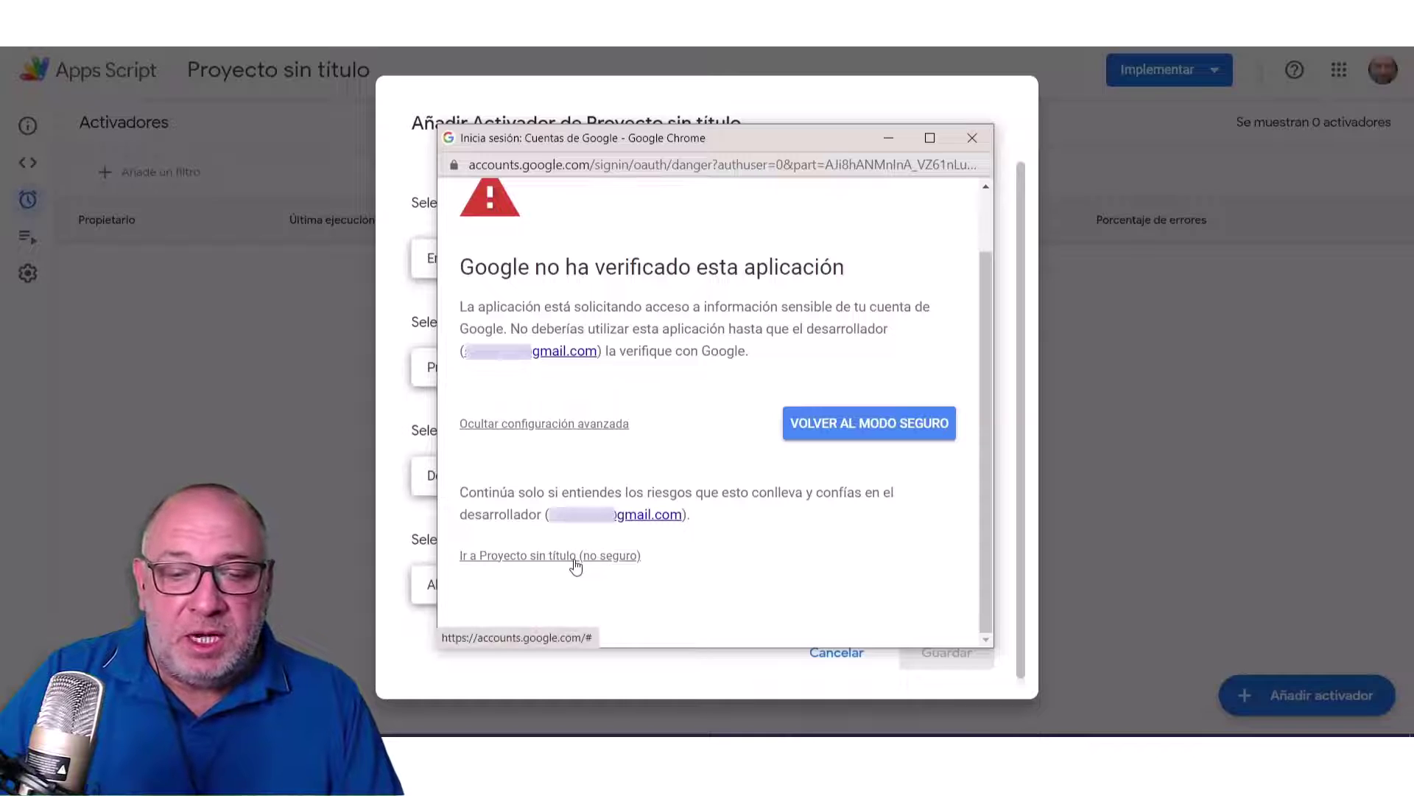
{"action": "left_click", "coordinate": [583, 560]}
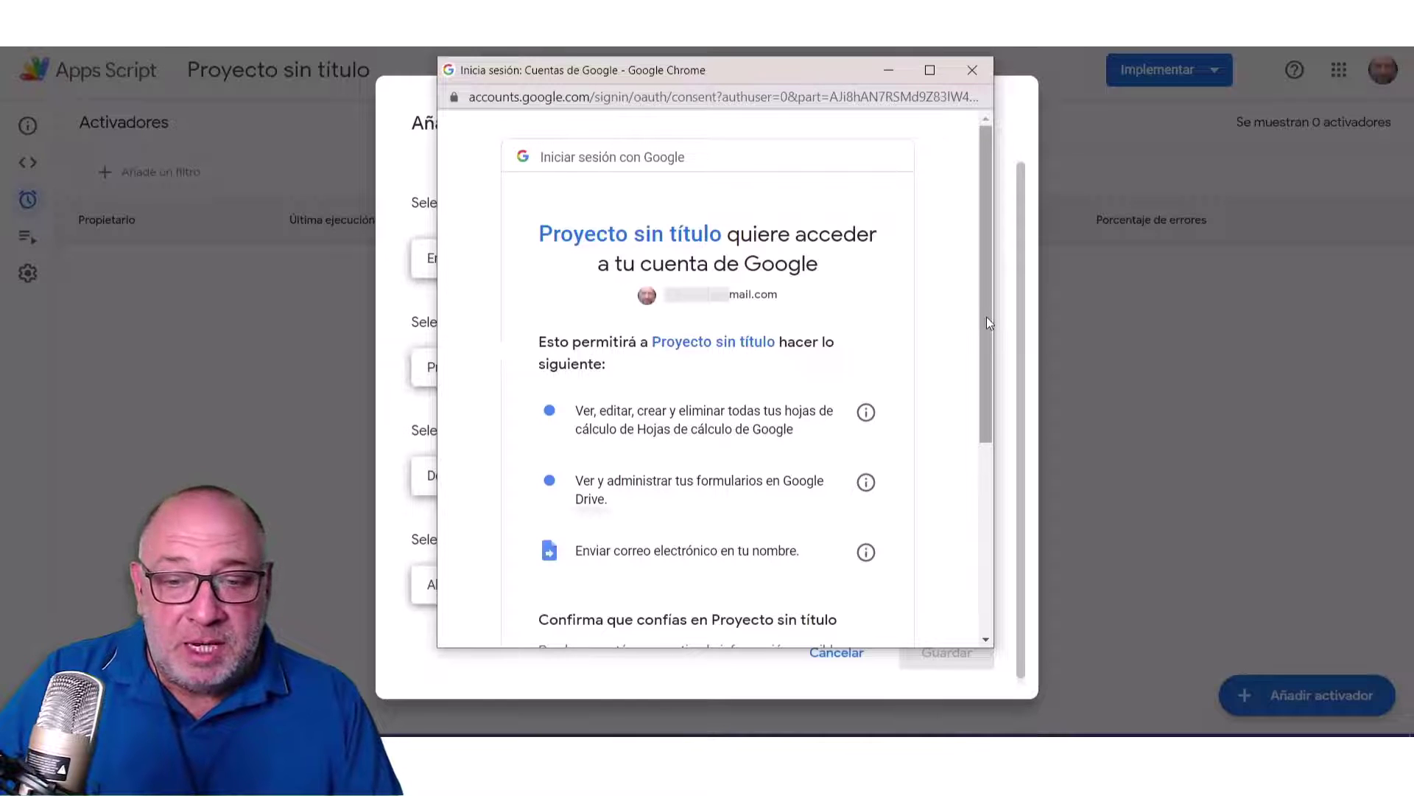
{"action": "left_click_drag", "start_coordinate": [987, 322], "coordinate": [893, 514]}
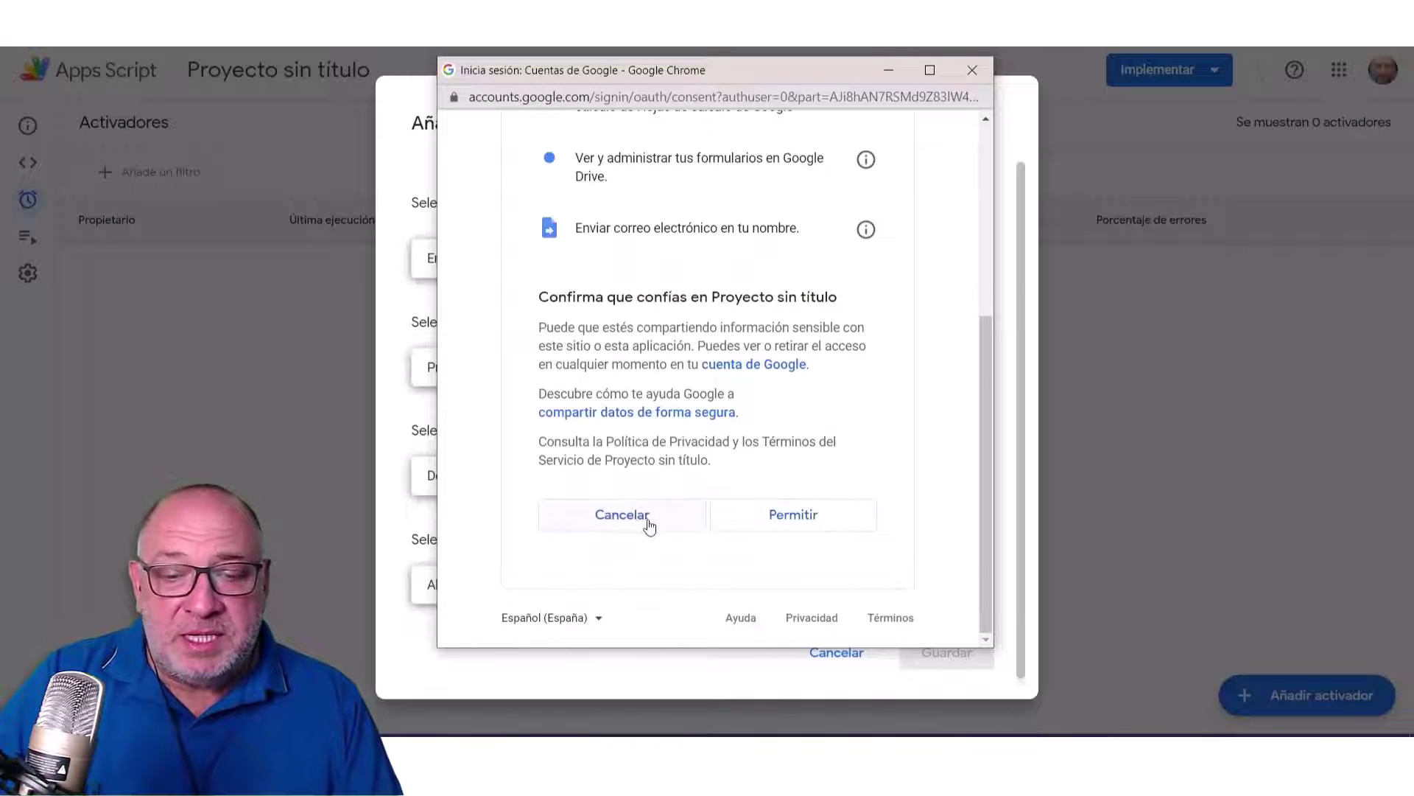
{"action": "left_click", "coordinate": [840, 522]}
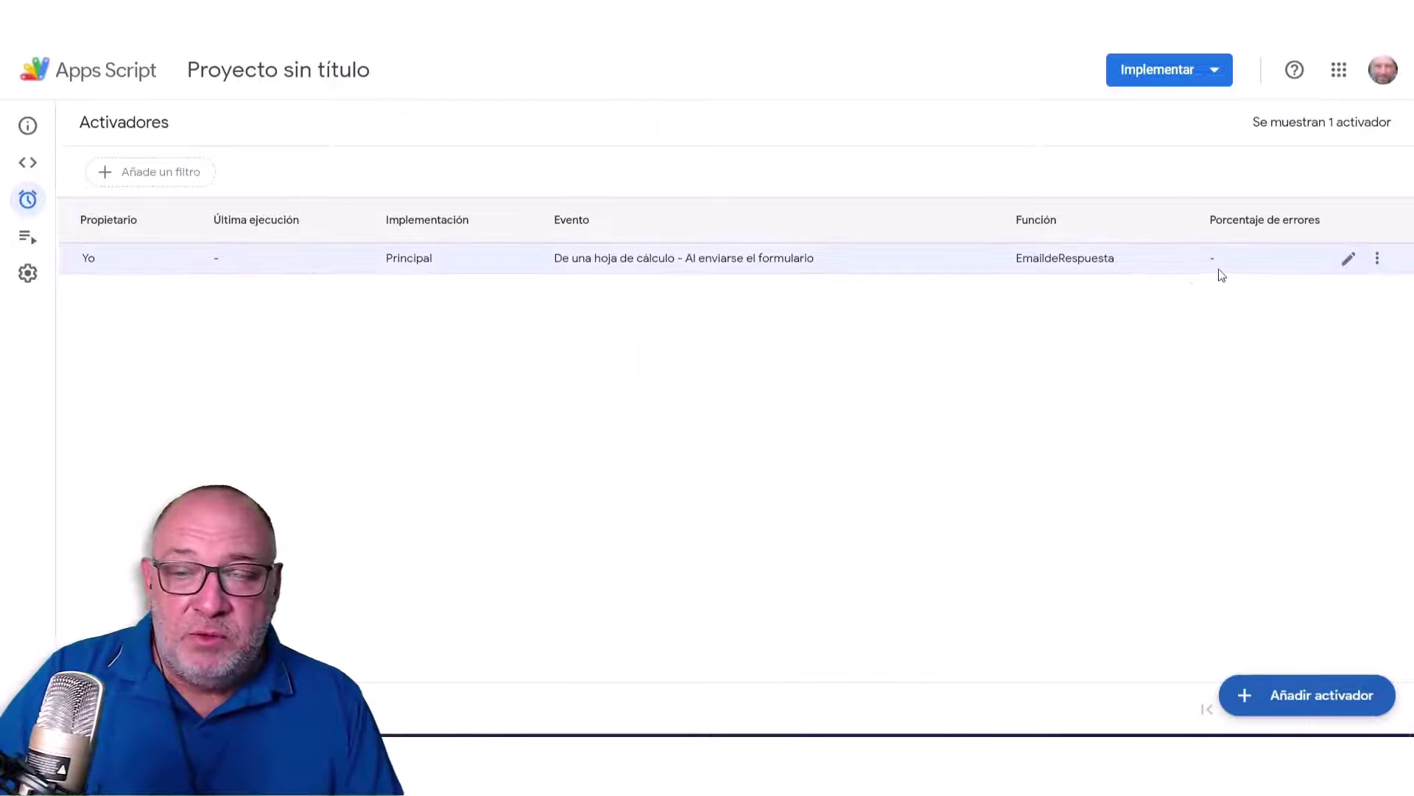
{"action": "left_click", "coordinate": [27, 162]}
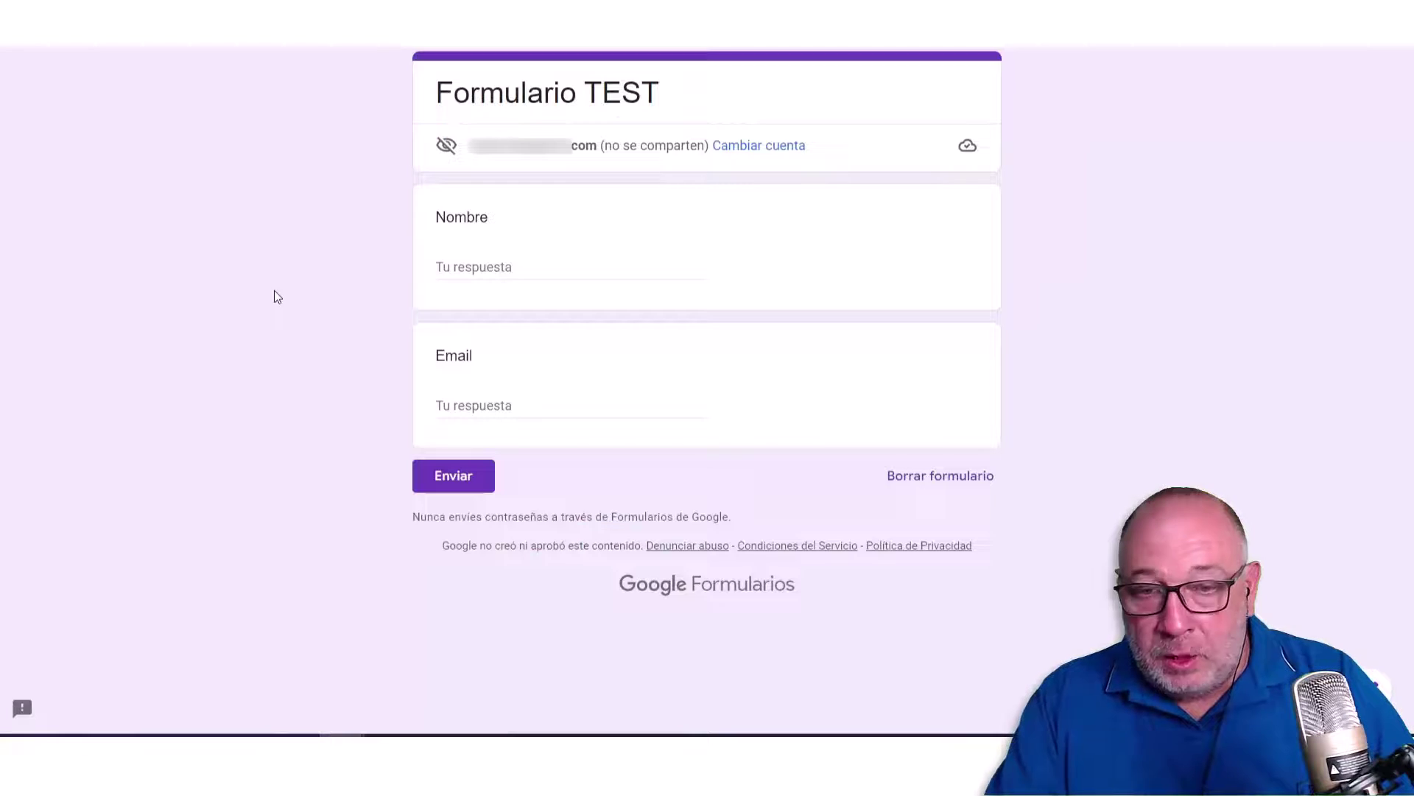
Submit a Formulario TEST response with a test name in Nombre and the pasted e-mail address in Email.
{"action": "left_click", "coordinate": [518, 268]}
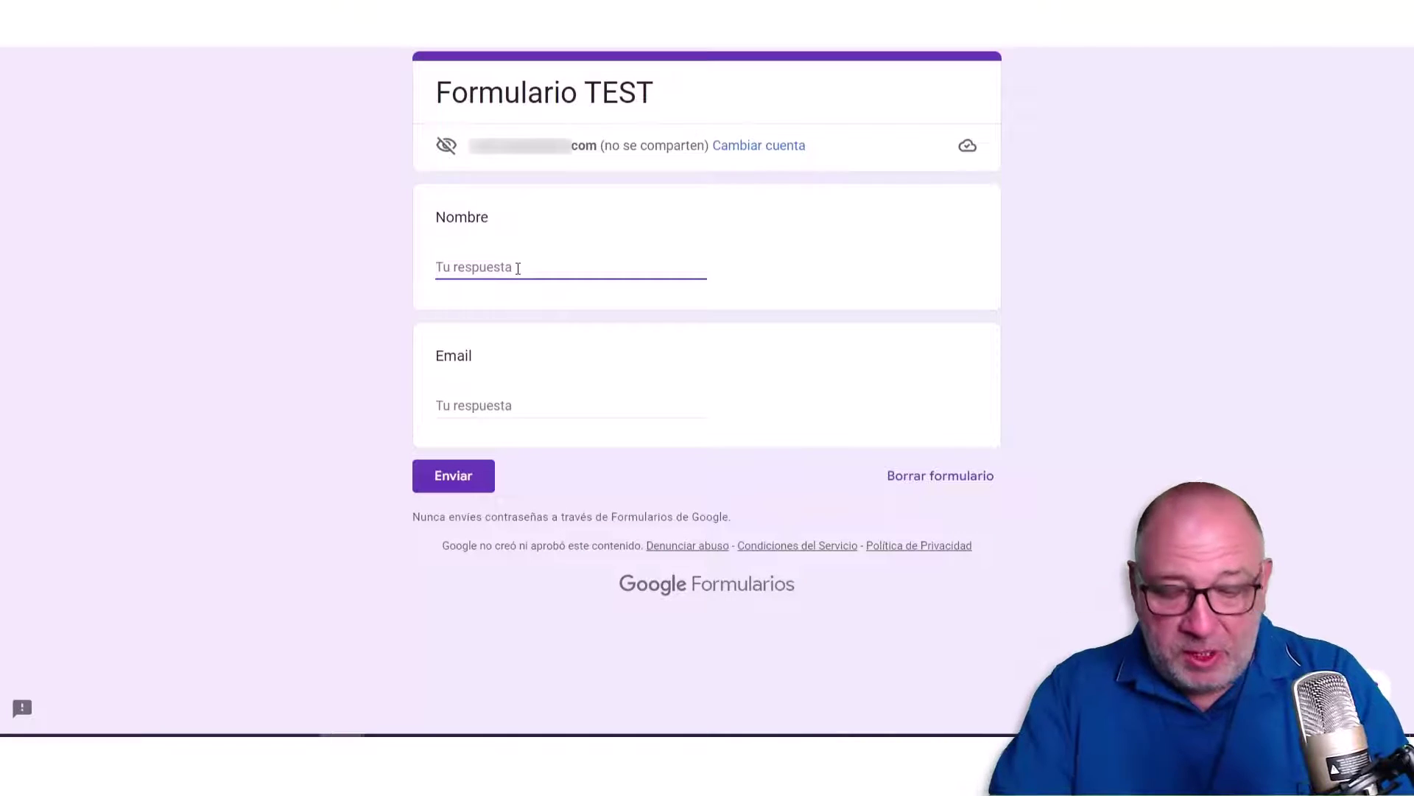
{"action": "type", "text": "Mario TEST"}
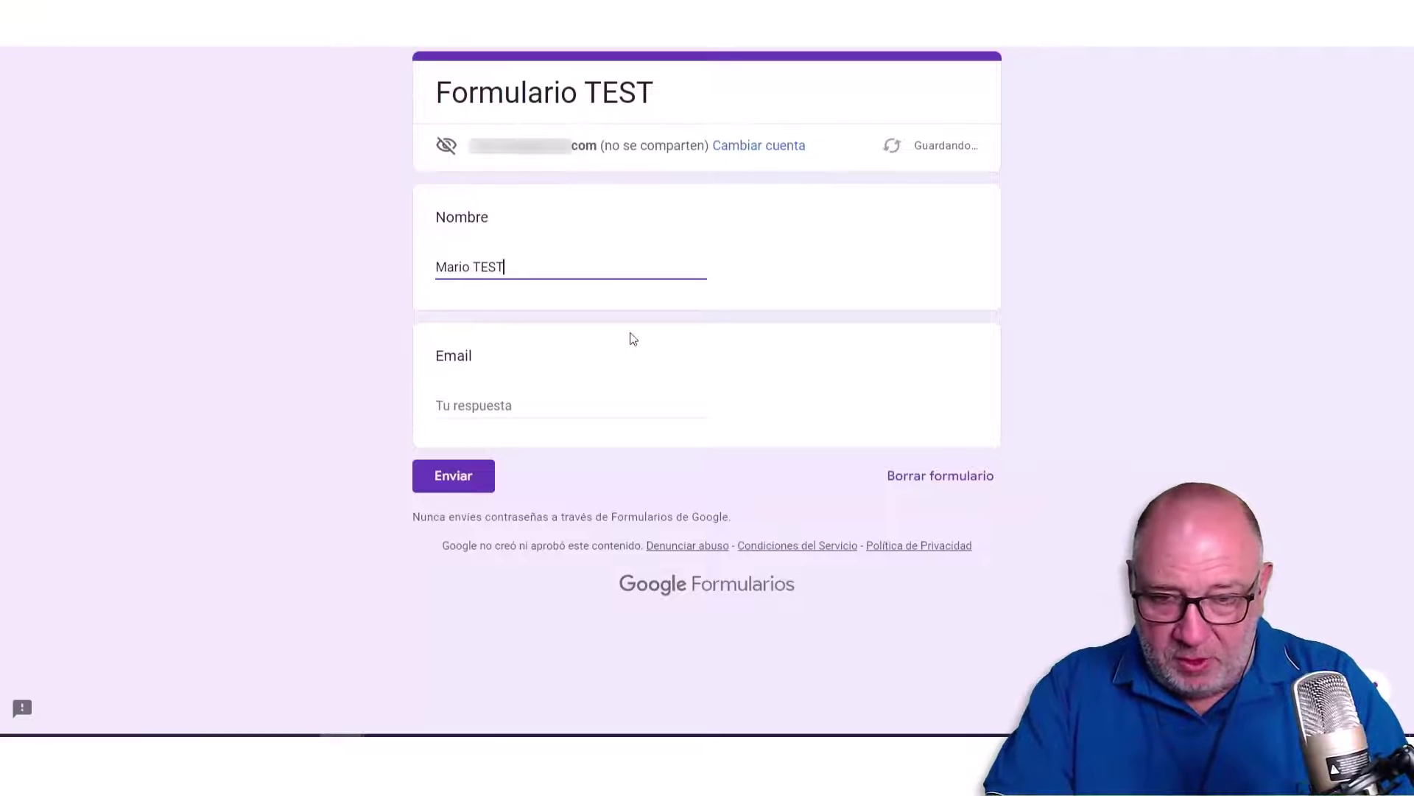
{"action": "key", "text": "Tab"}
{"action": "key", "text": "ctrl+v"}
{"action": "left_click", "coordinate": [472, 486]}
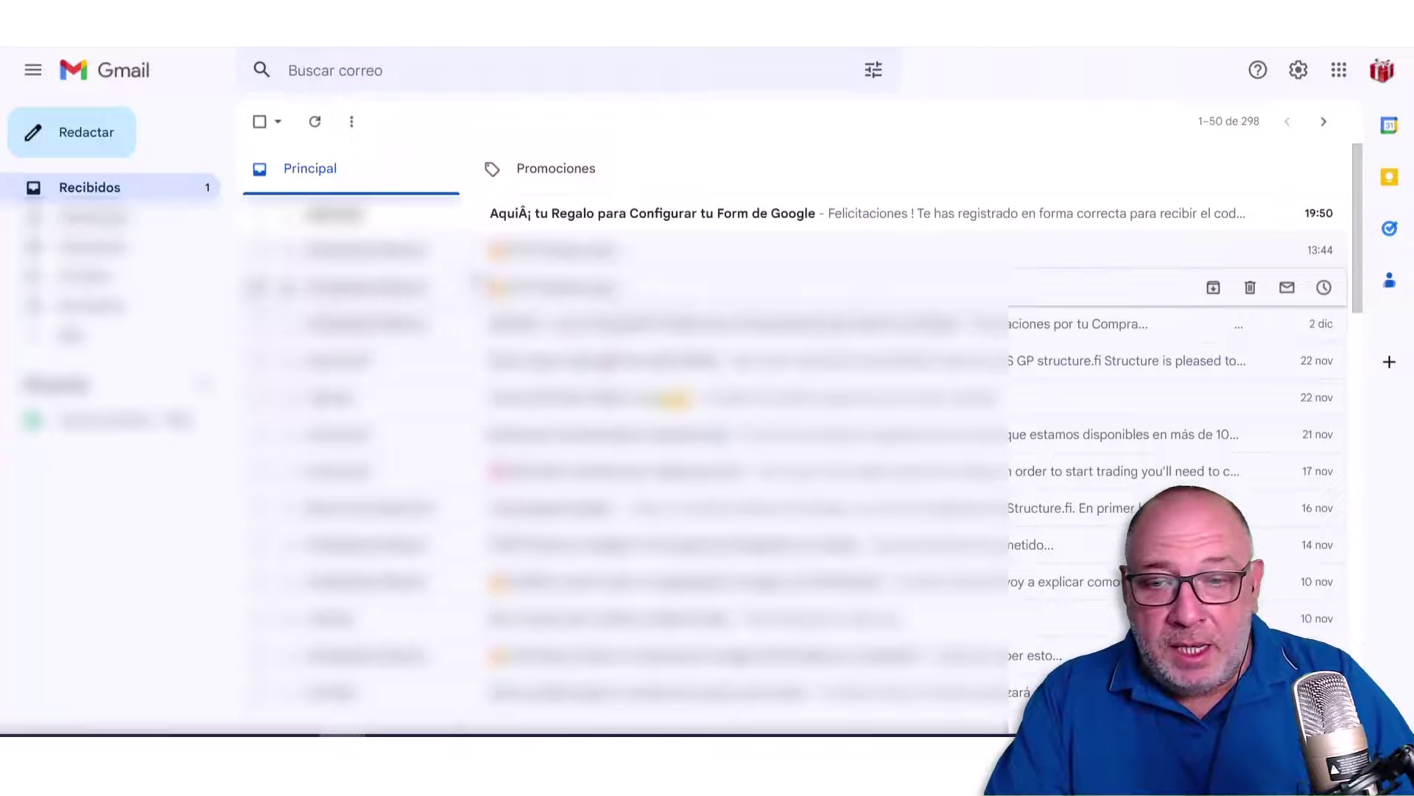
{"action": "mouse_move", "coordinate": [708, 213]}
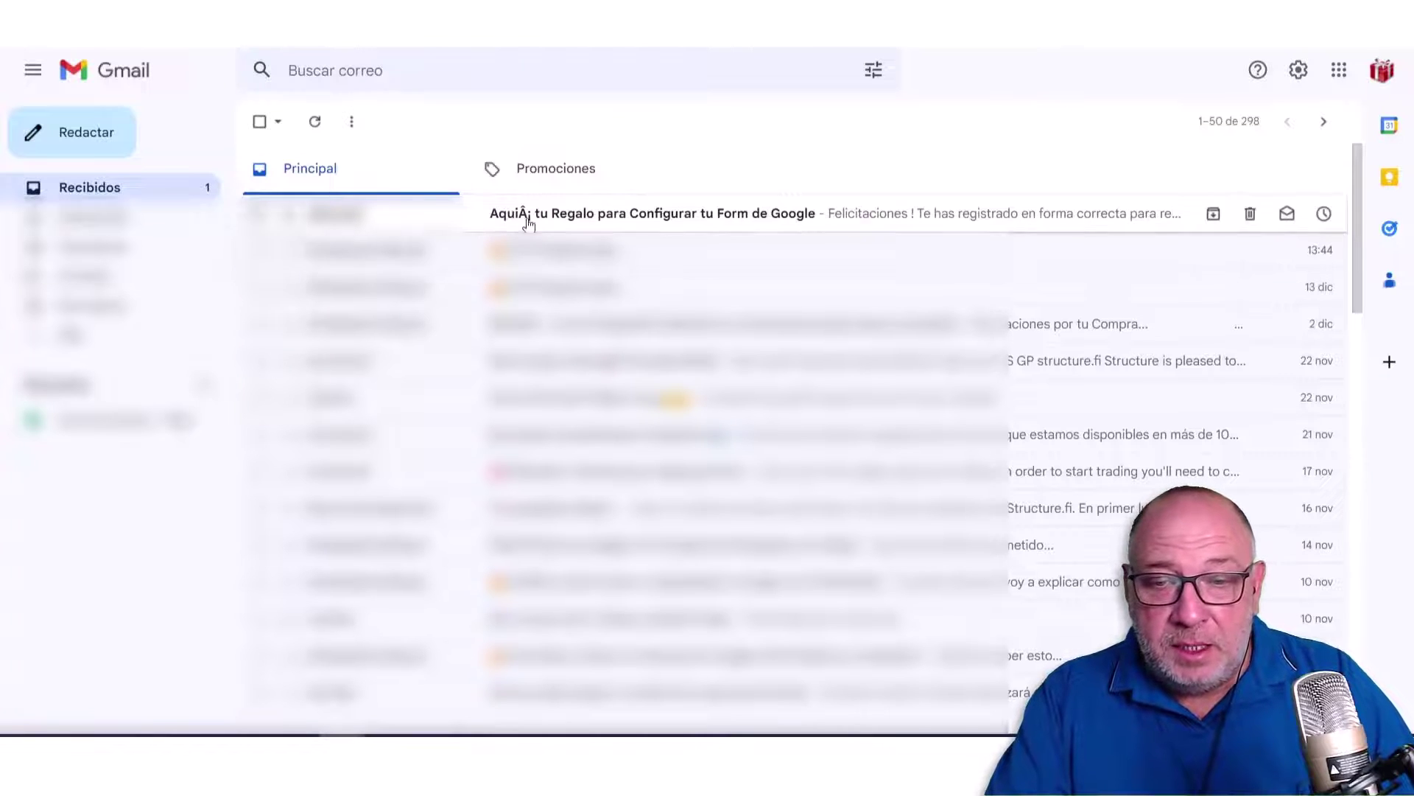
Open the 'AquiÂ¡ tu Regalo para Configurar tu Form de Google' email and review its body text.
{"action": "left_click", "coordinate": [563, 215]}
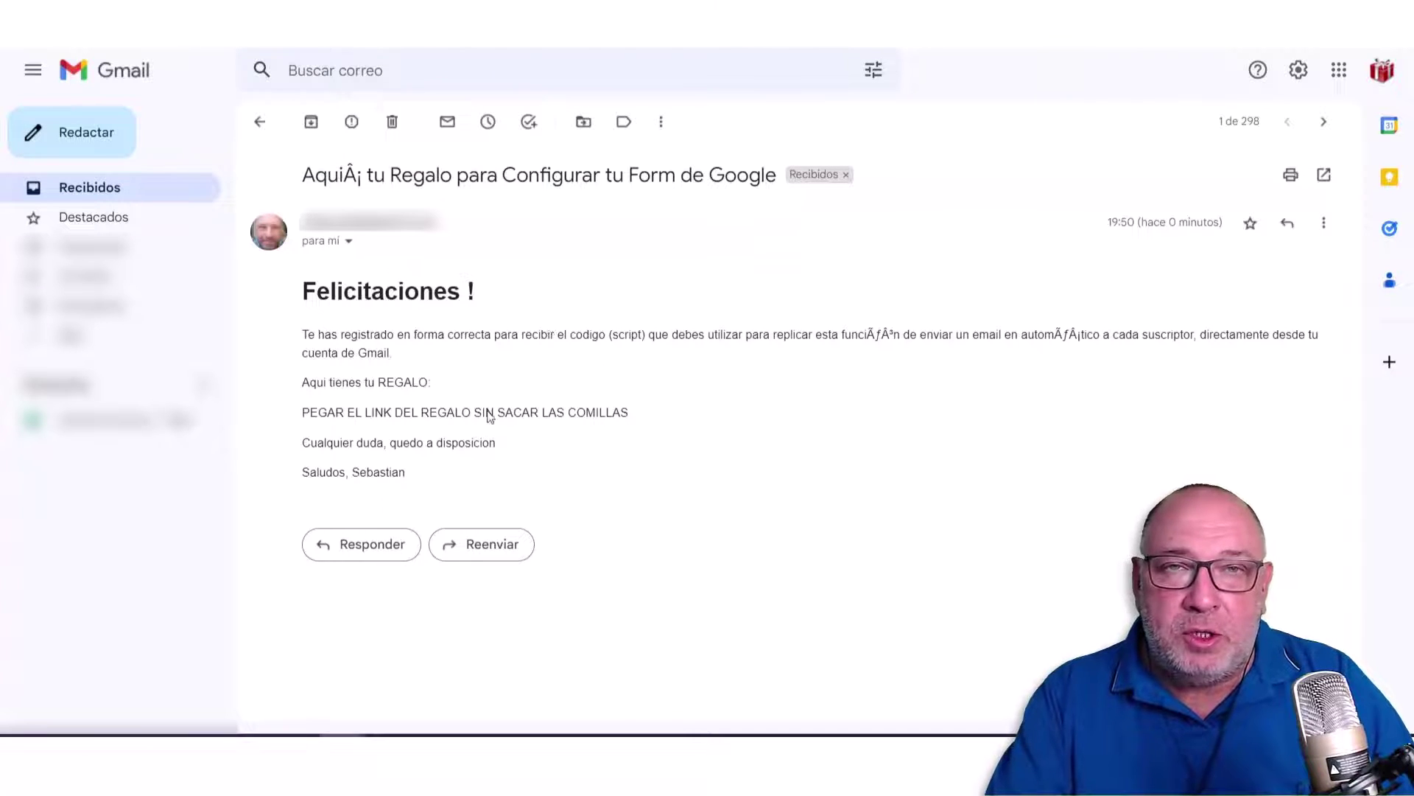
{"action": "left_click_drag", "start_coordinate": [330, 291], "coordinate": [445, 473]}
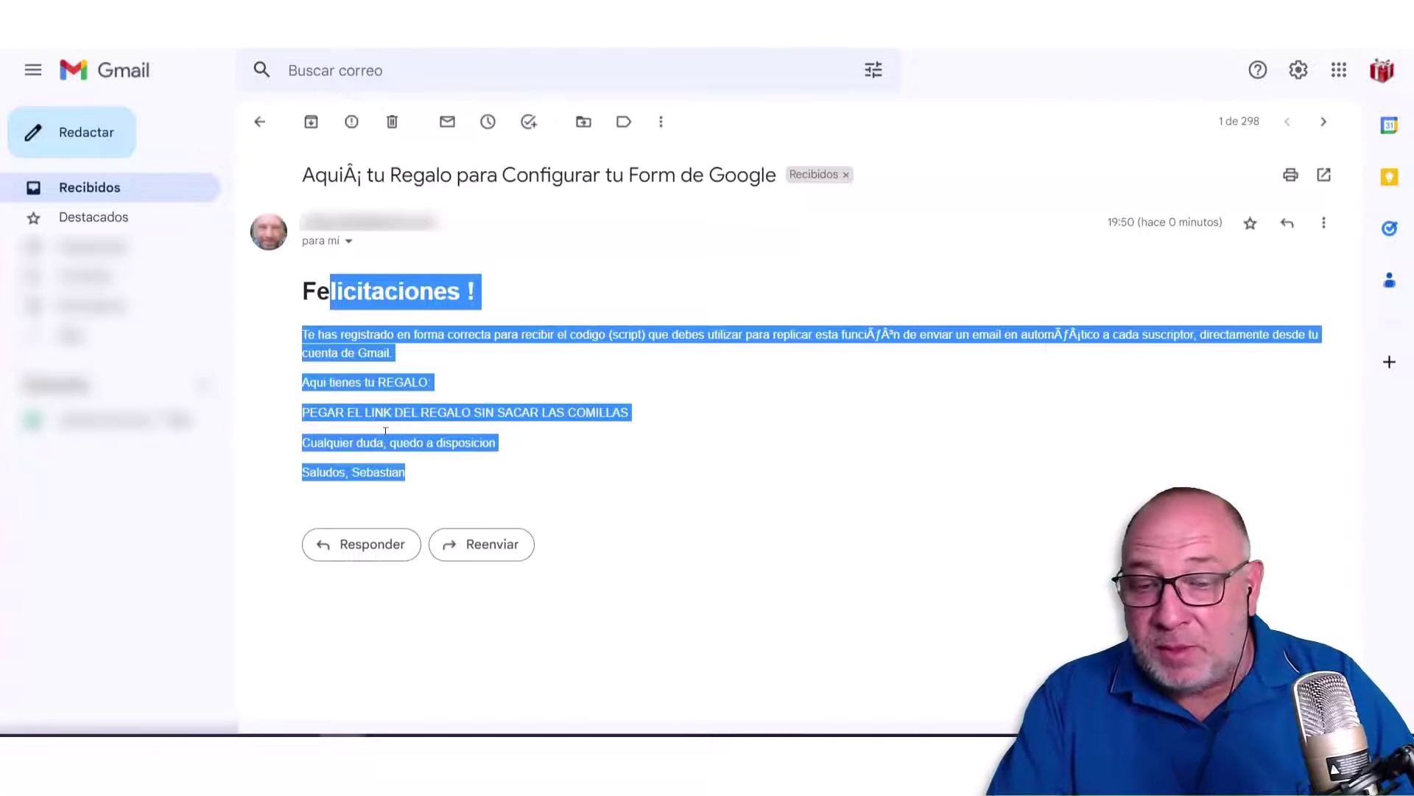
{"action": "left_click", "coordinate": [473, 484]}
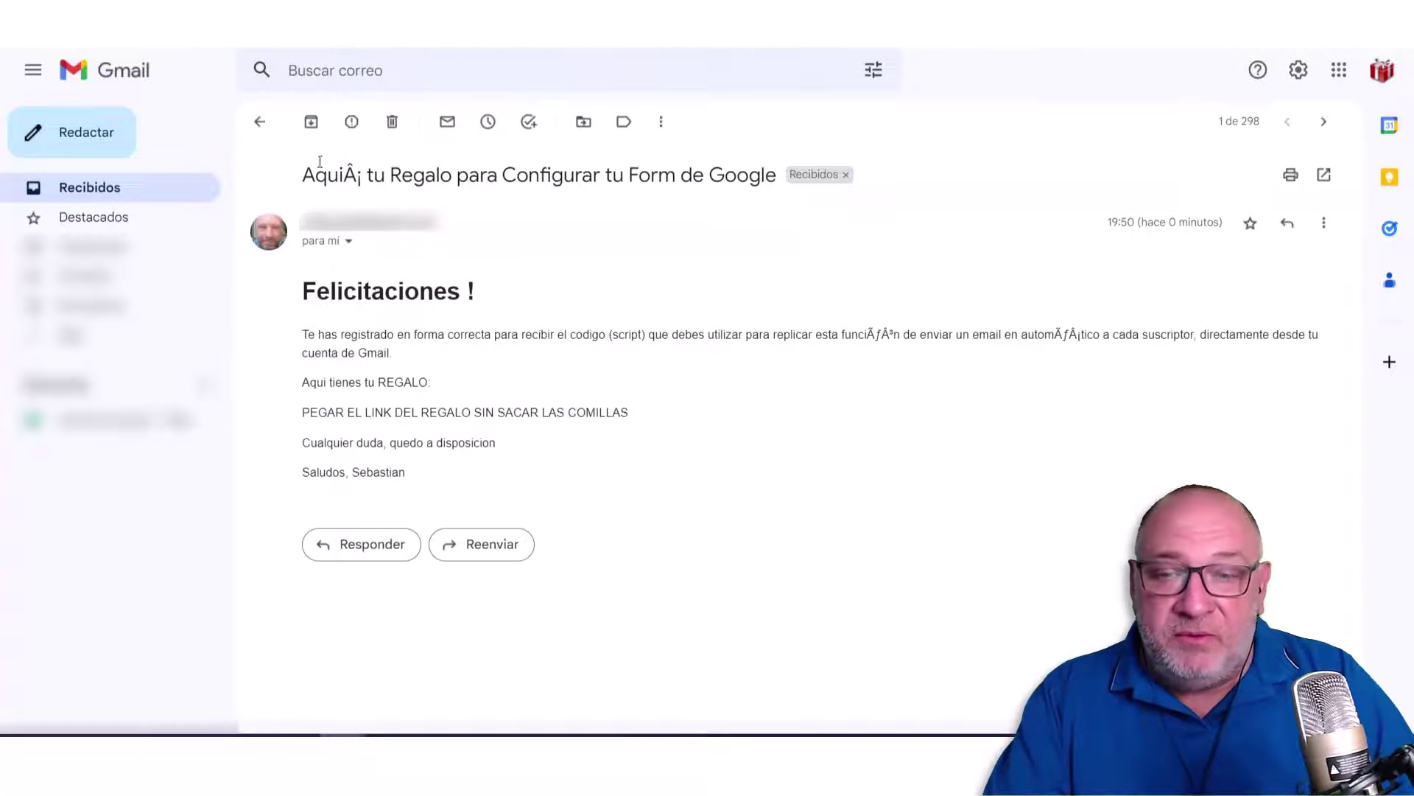